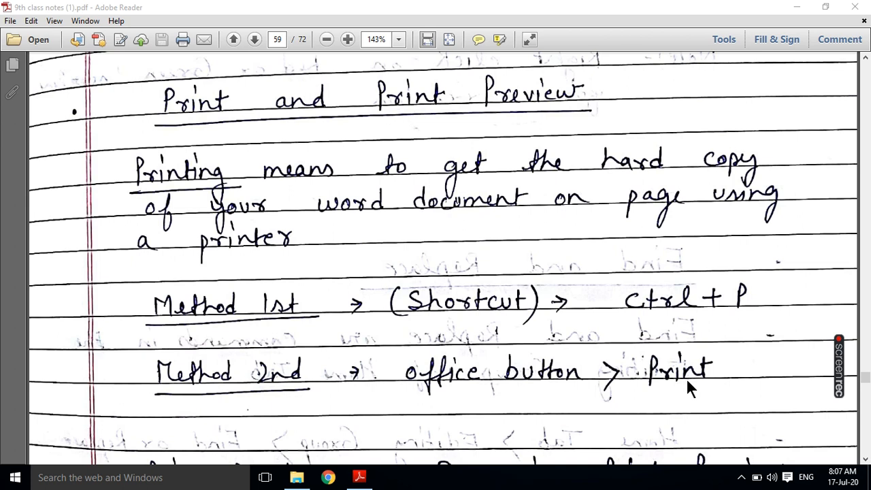
Step: Minimize the notes, open the leave-request letter from the desktop in Word, and display its print settings and preview
left_click(797, 8)
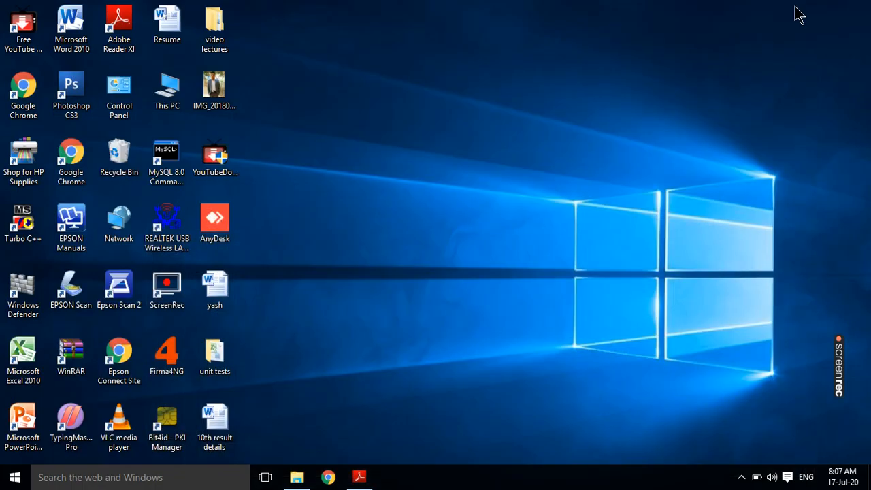
double_click(214, 294)
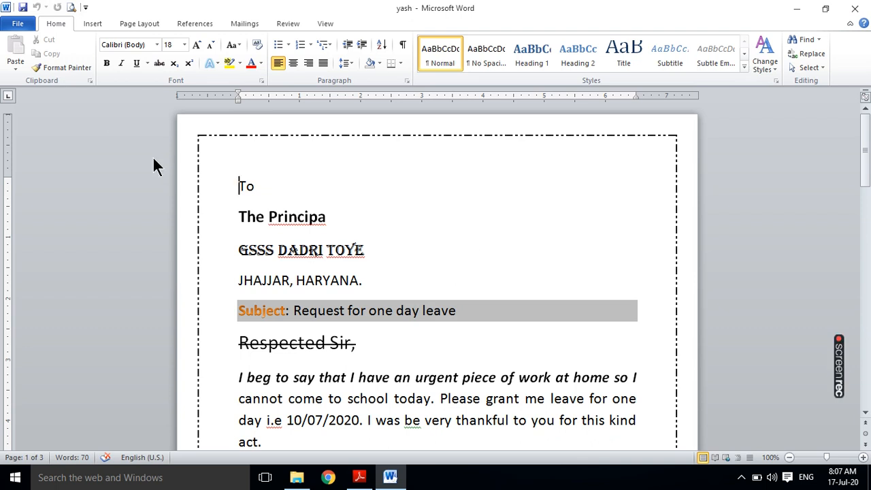
left_click(19, 26)
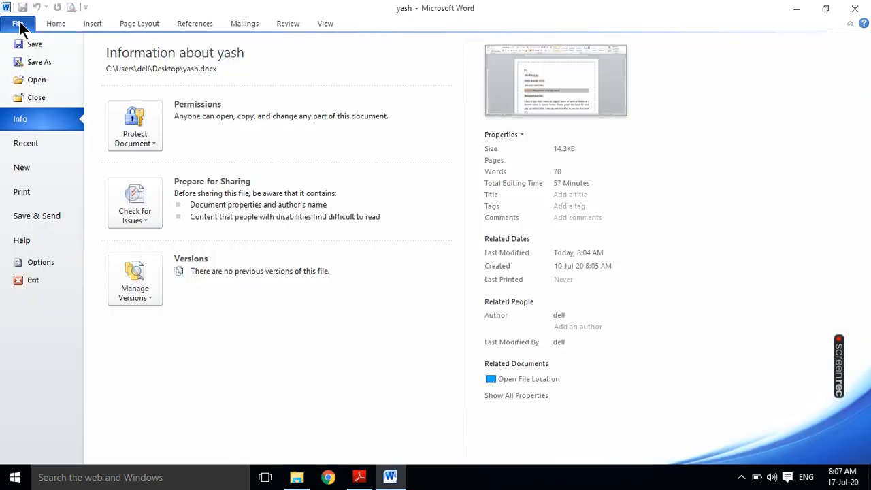
left_click(29, 191)
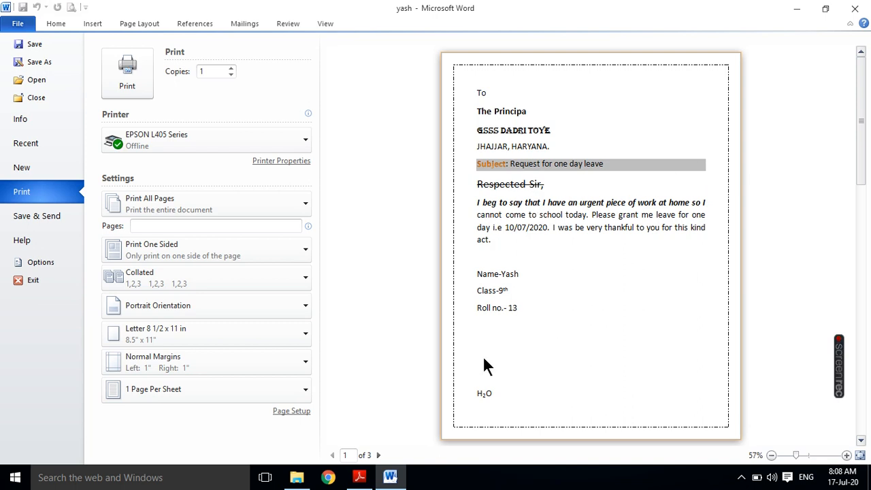
Step: Switch to the class notes in Adobe Reader and read from Print Preview to Spelling and Grammar Checking on page 60
mouse_move(392, 481)
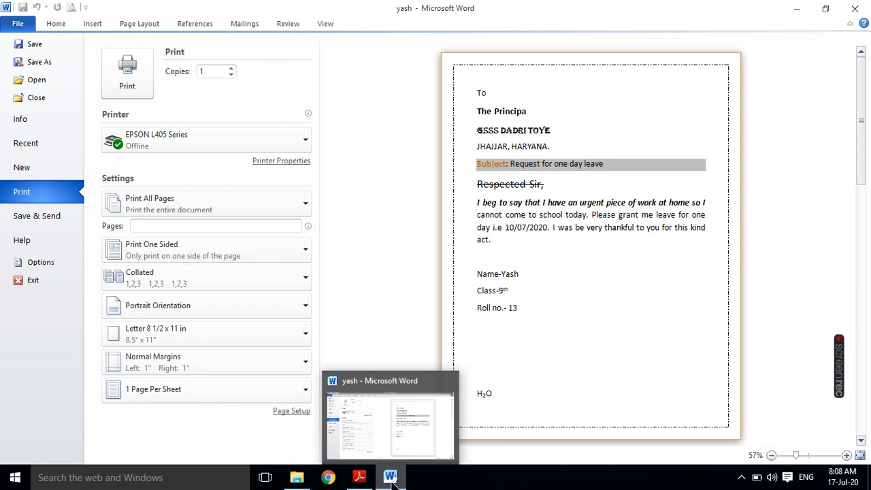
left_click(355, 480)
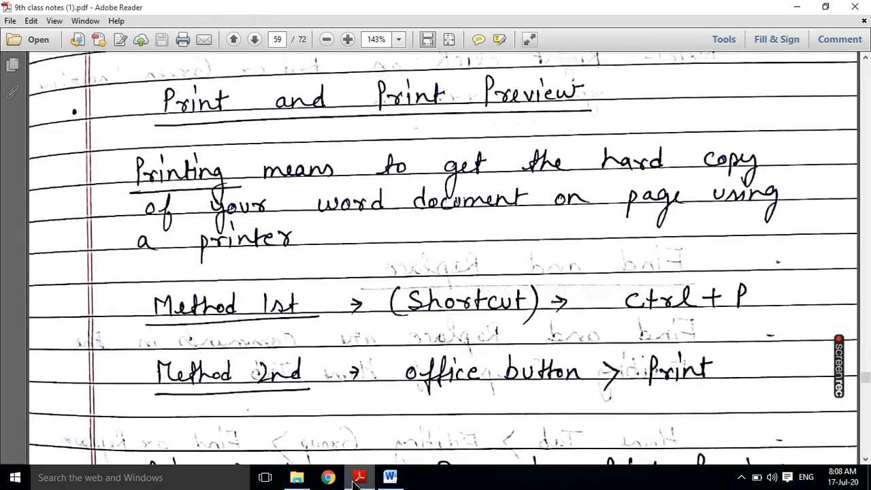
left_click(866, 459)
scroll(867, 462, "down", 5)
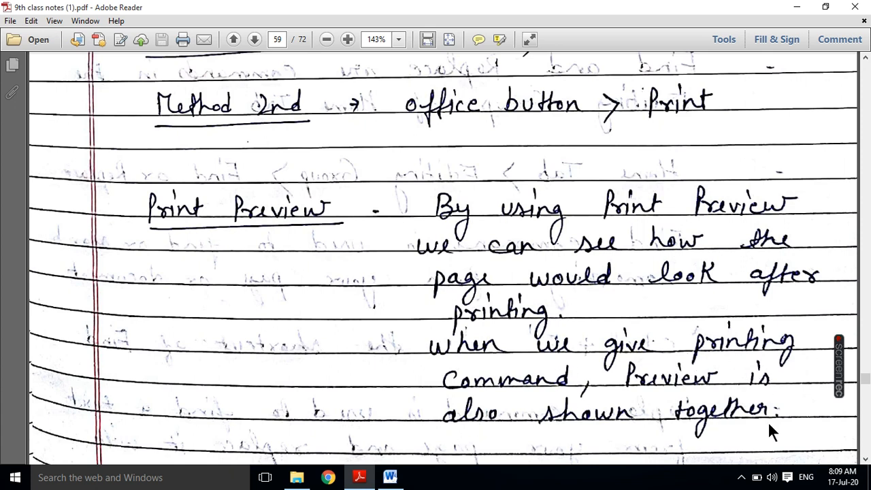
left_click(866, 460)
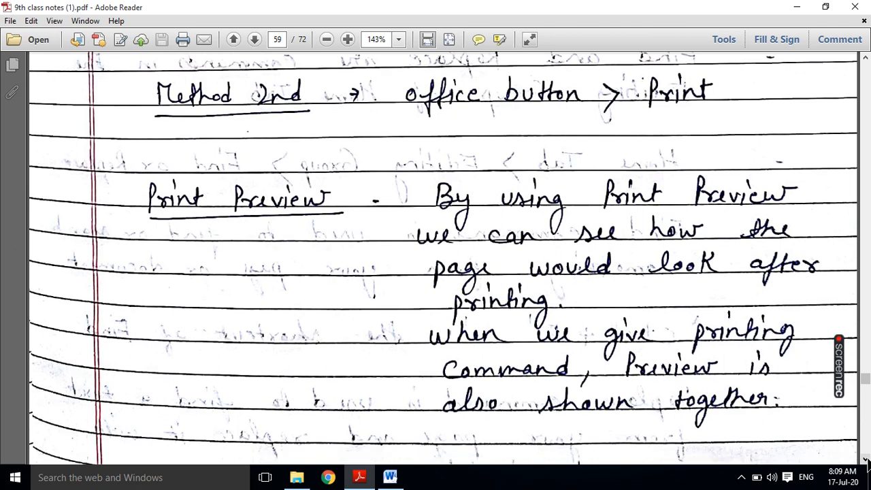
scroll(866, 460, "down", 3)
scroll(866, 460, "down", 4)
scroll(866, 460, "down", 9)
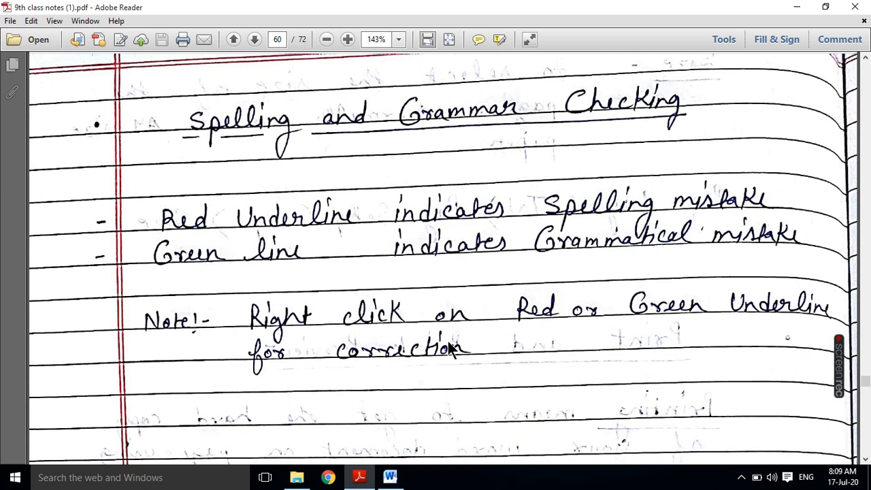
Step: Return to the letter's editing view in Word and correct "Principa" in the addressee line with the spelling suggestion "Principal"
left_click(796, 7)
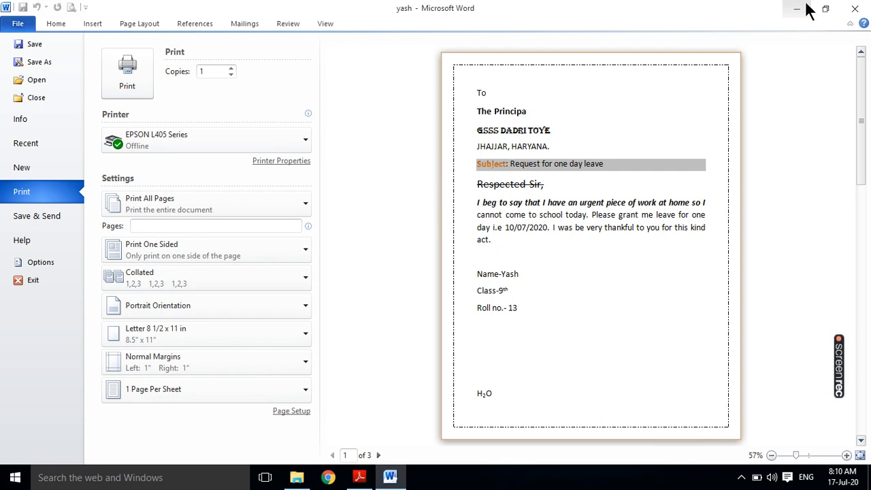
left_click(57, 26)
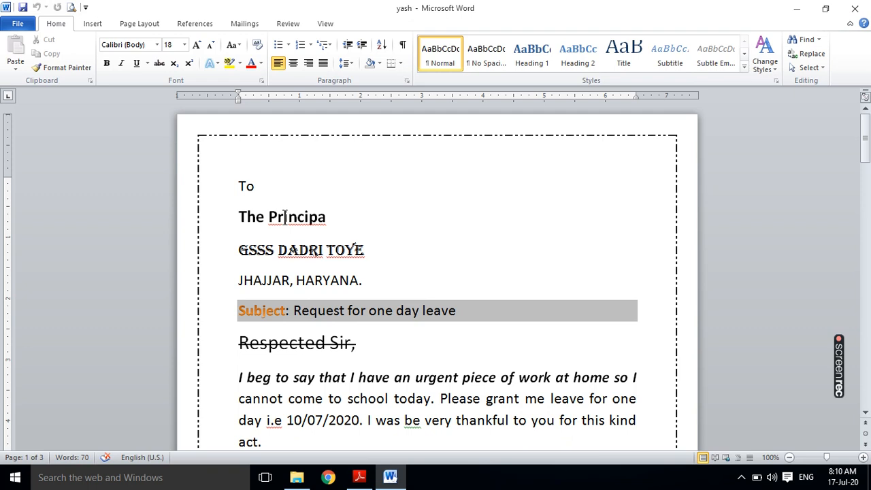
left_click(329, 216)
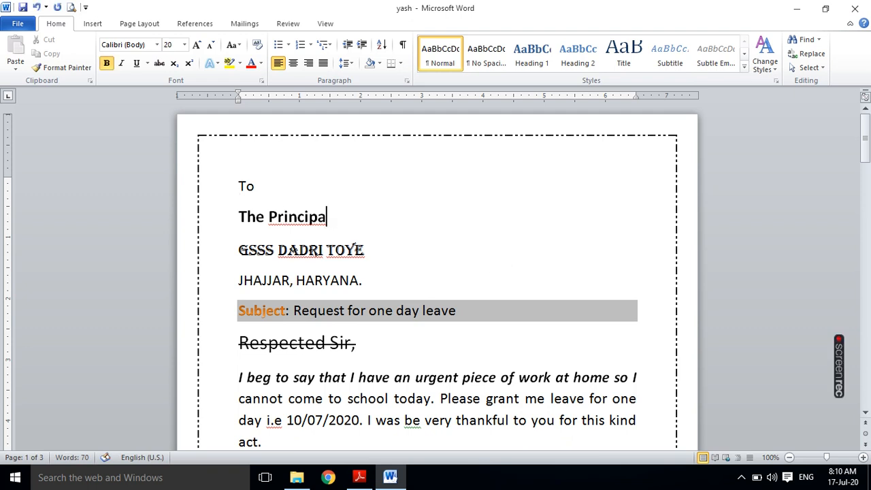
type("l")
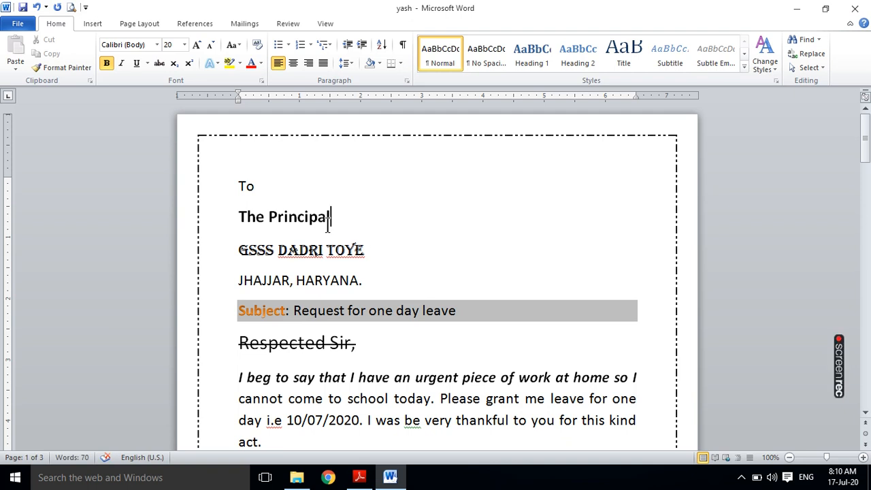
key("BackSpace")
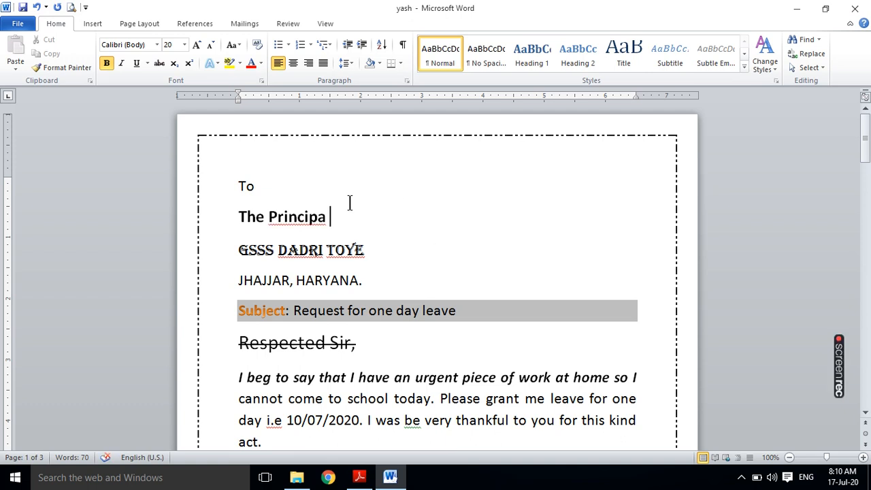
right_click(294, 222)
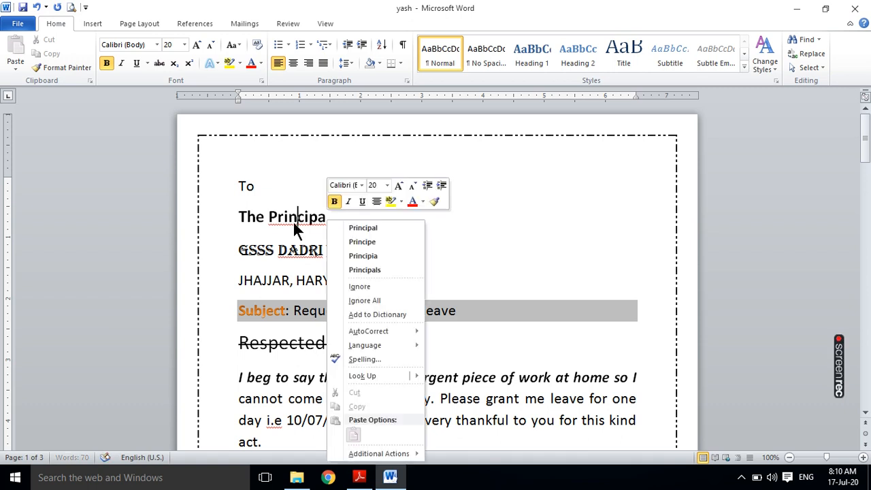
left_click(378, 228)
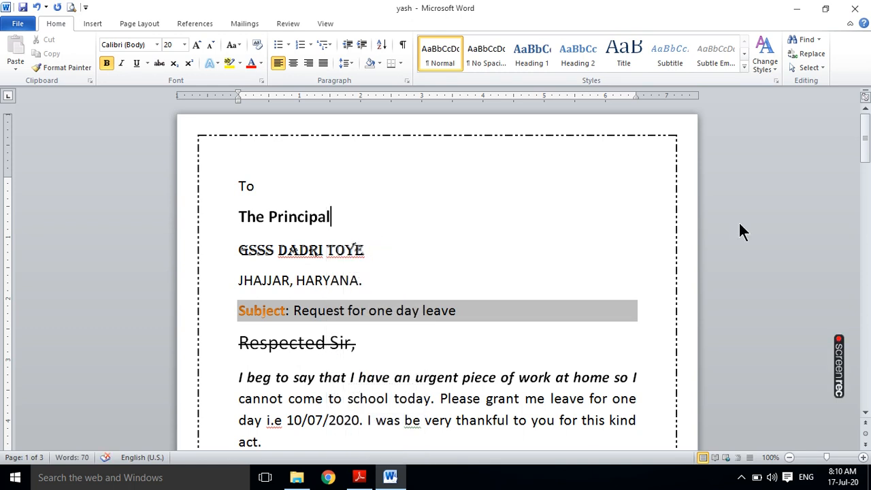
Step: Replace "was" with "will" in the closing "be very thankful" sentence of the letter's body
left_click_drag(865, 151, 867, 173)
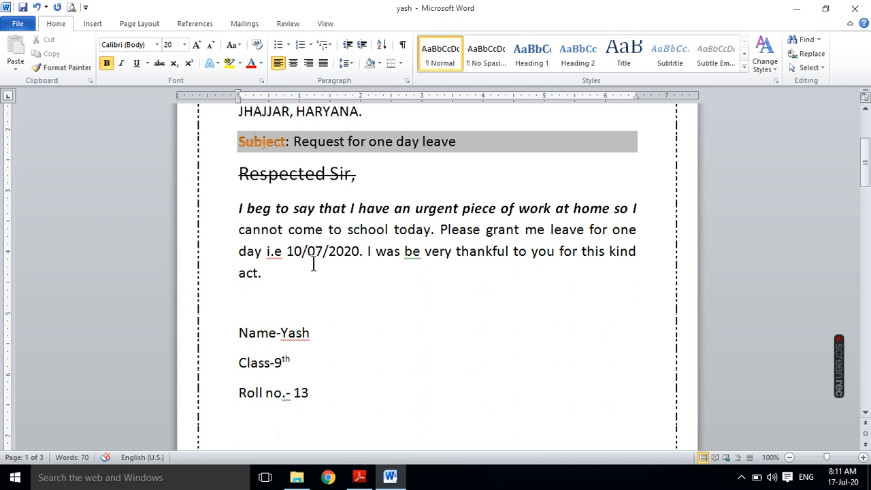
left_click(400, 253)
key("BackSpace")
key("BackSpace")
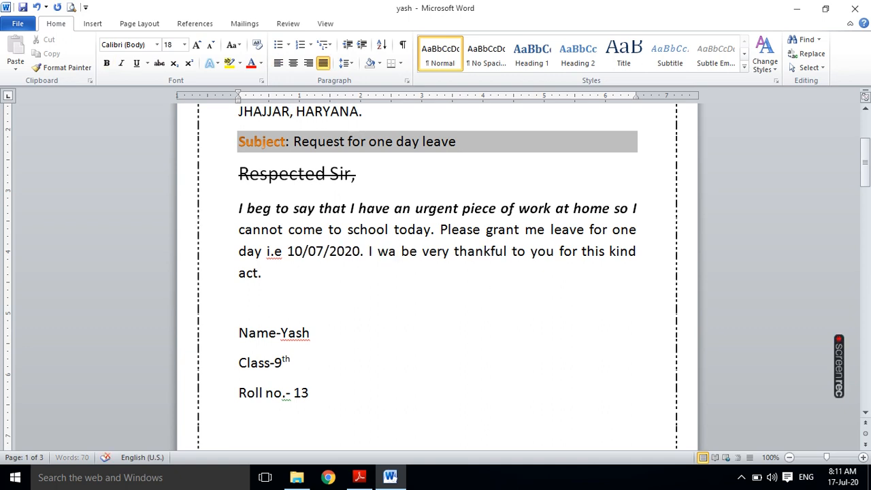
type("ill")
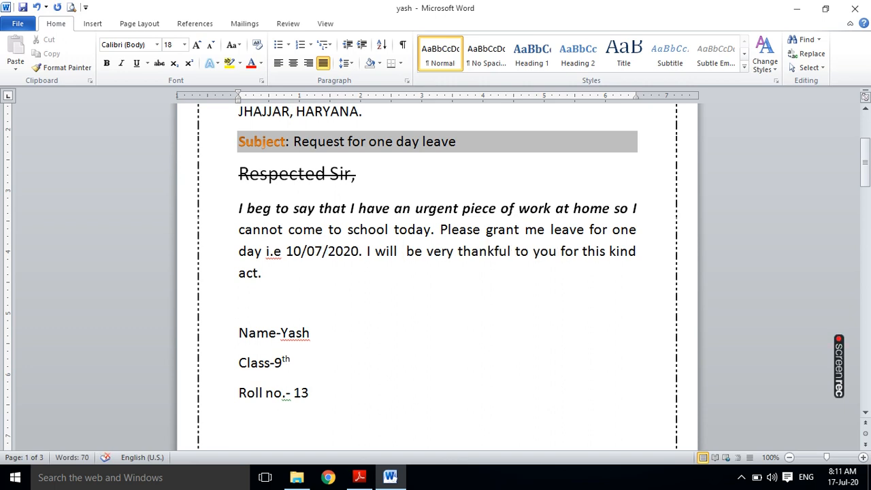
left_click(278, 290)
Step: Read the Find and Replace notes on page 60 in Adobe Reader and look at the matching Editing commands in Word
left_click(360, 476)
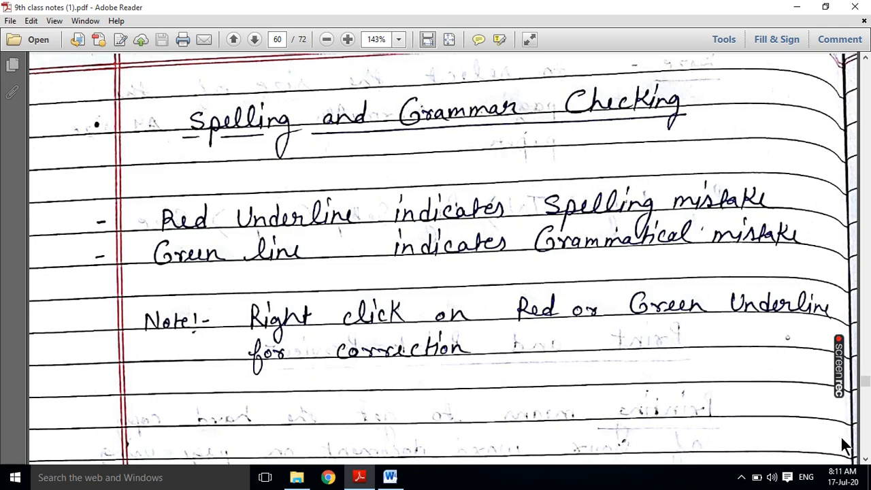
left_click(865, 459)
scroll(867, 463, "down", 6)
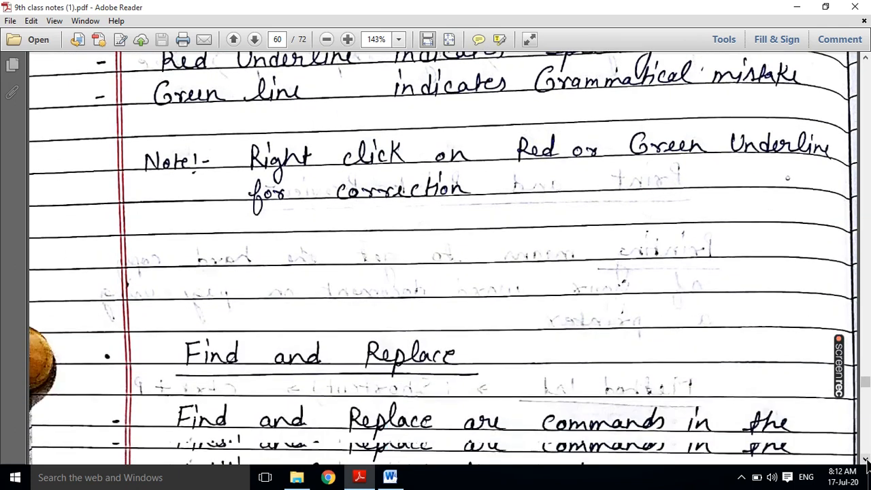
left_click(865, 459)
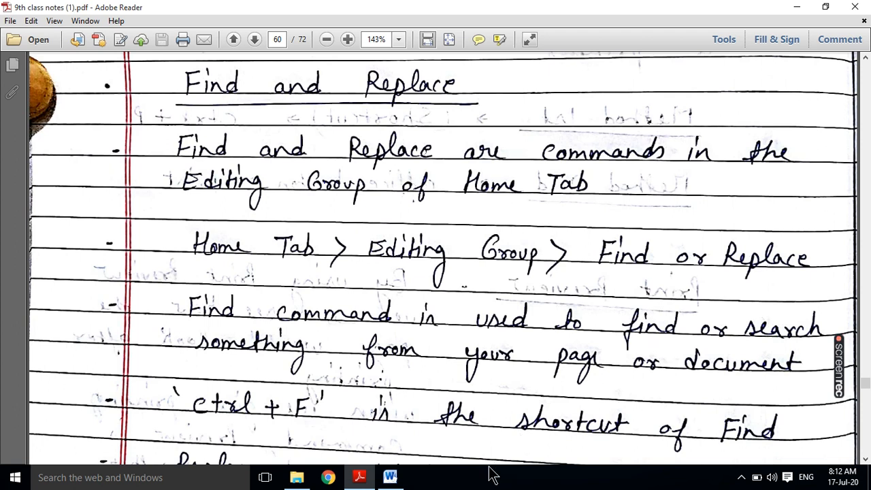
left_click(390, 477)
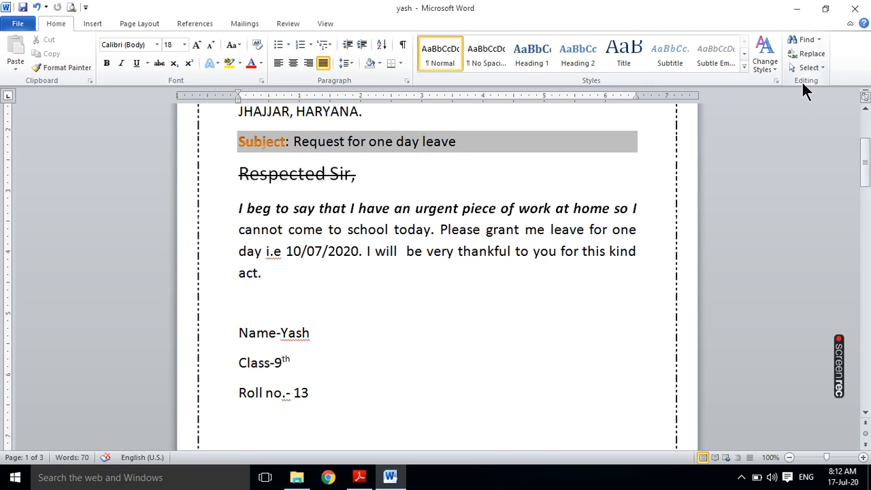
left_click(360, 478)
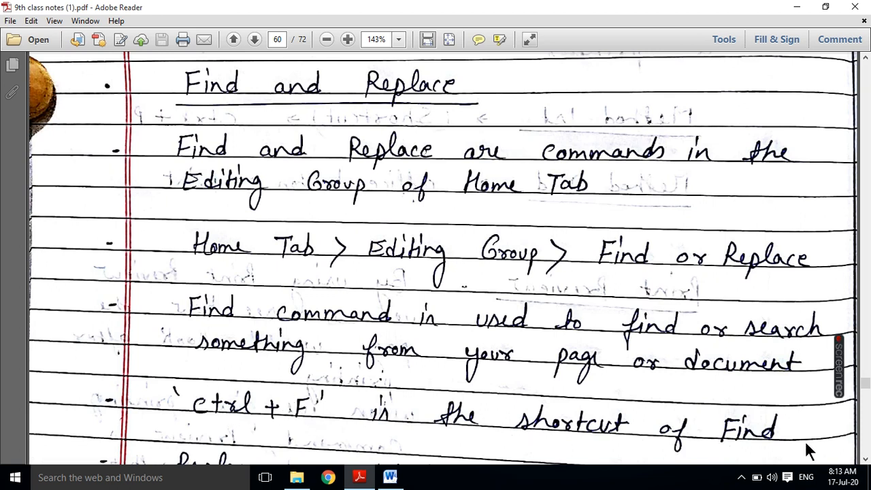
Step: Switch to Word, add a new line below the text on page 3, and set its font size to 28
left_click(390, 478)
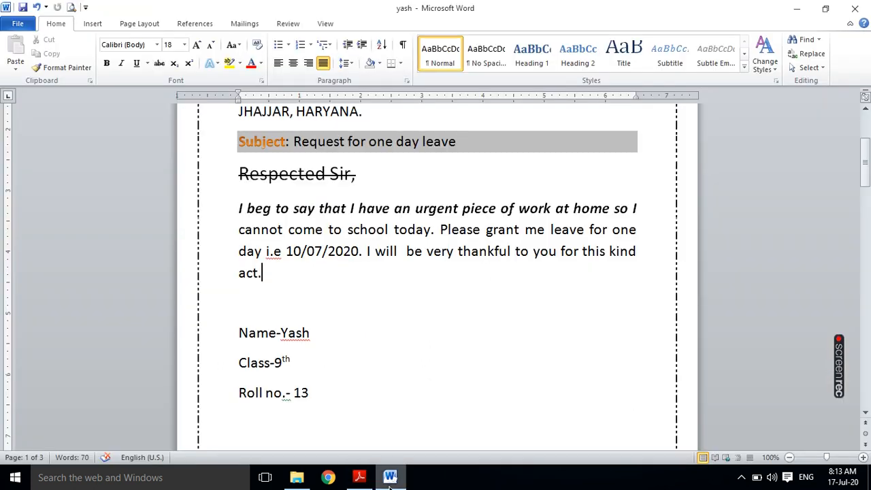
left_click_drag(867, 172, 866, 318)
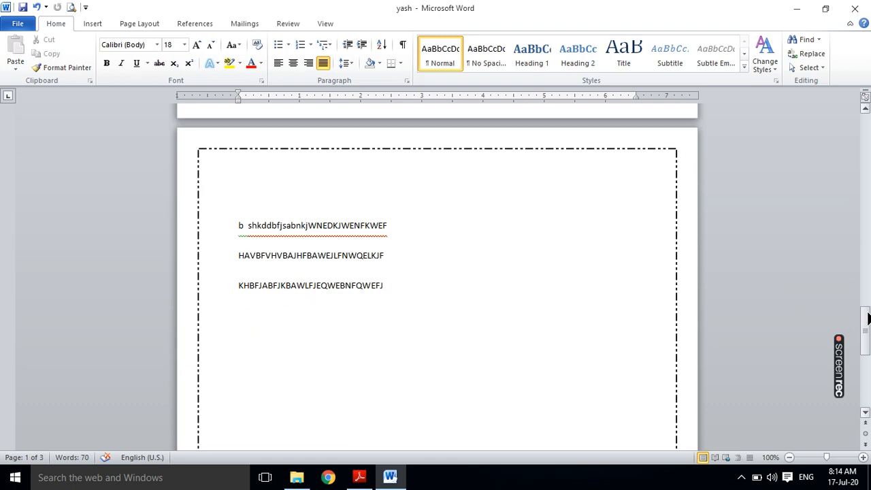
left_click(400, 282)
key("Return")
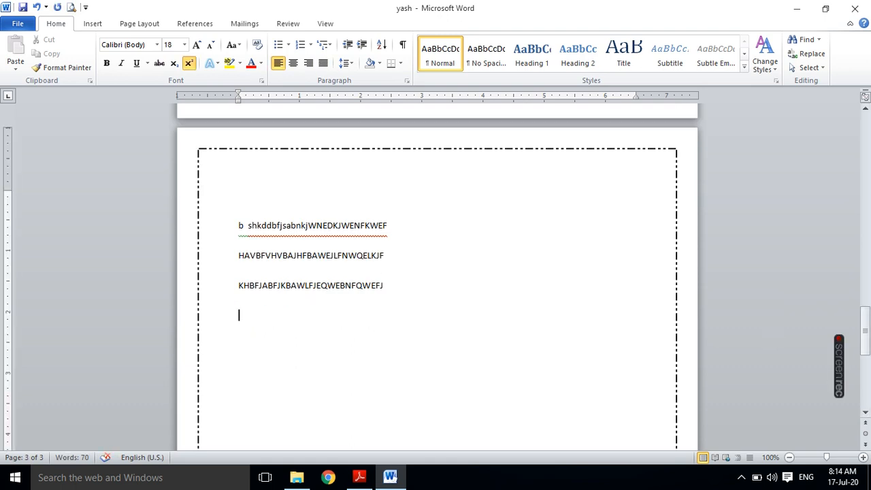
type("s")
key("BackSpace")
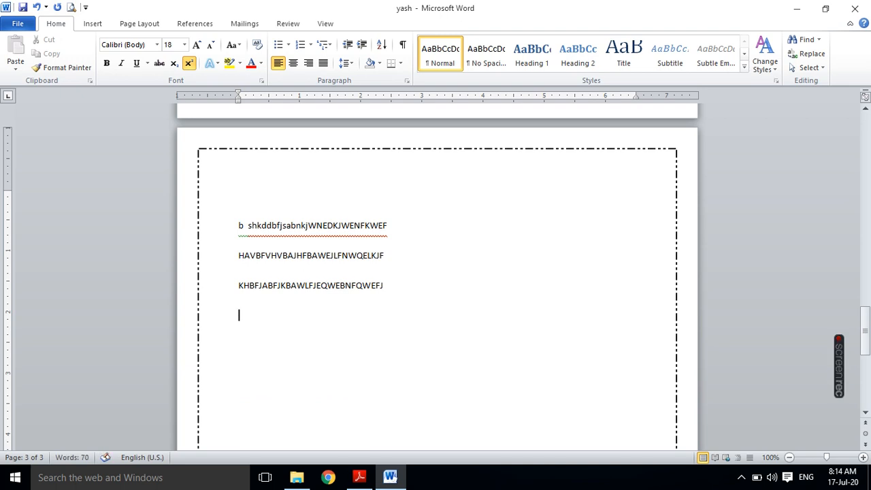
left_click(184, 44)
left_click(172, 187)
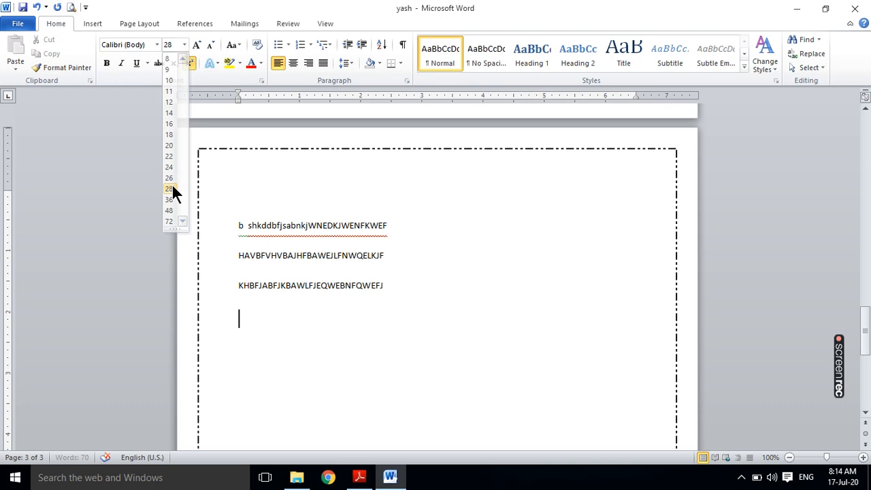
Step: Enter four first names as sample text, each on its own line, below the existing text on page 3
type("sahil")
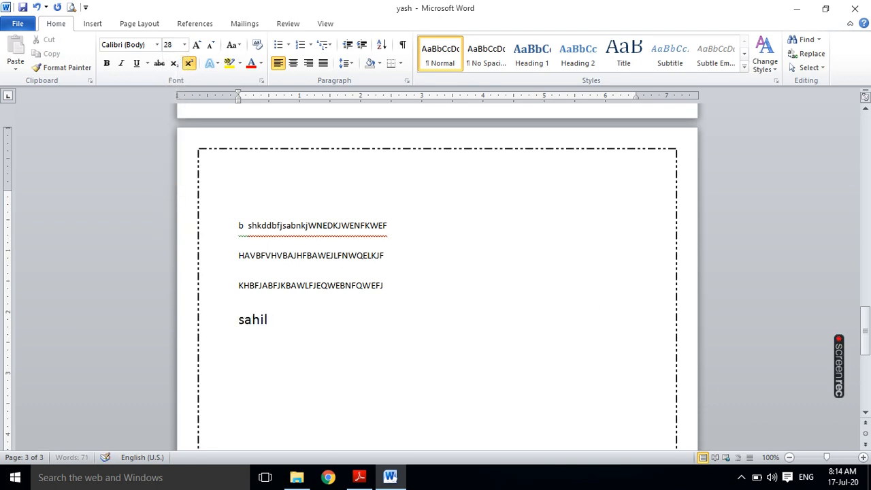
key("Return")
type("p")
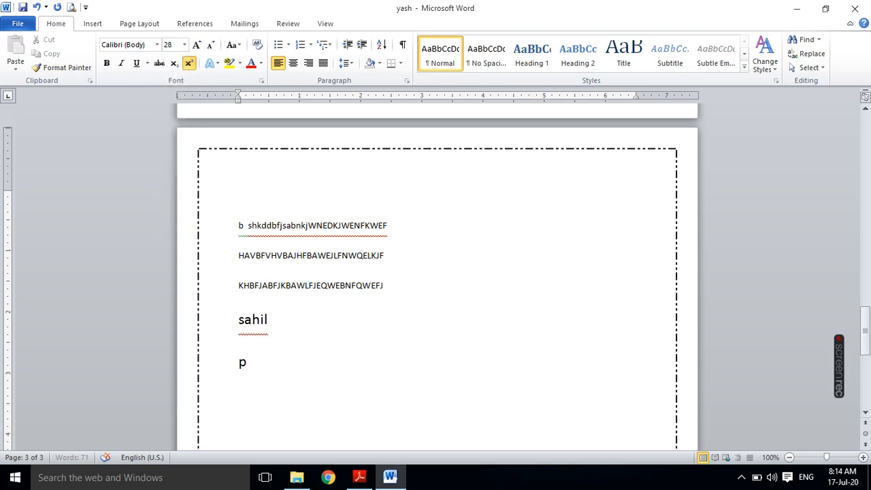
type("riyanka")
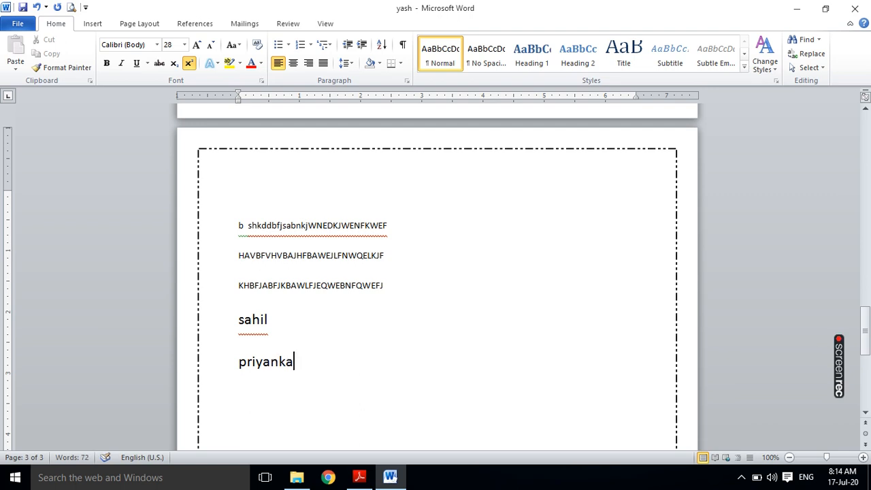
key("Return")
type("payal")
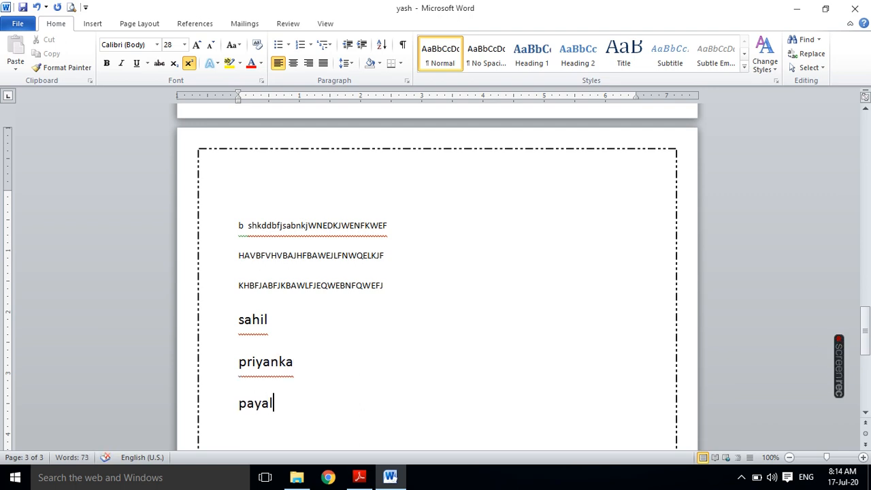
key("Return")
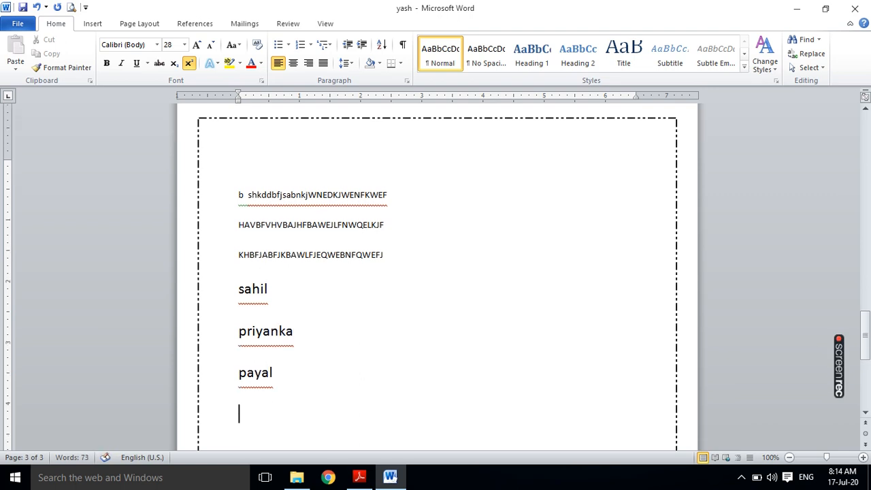
type("yash")
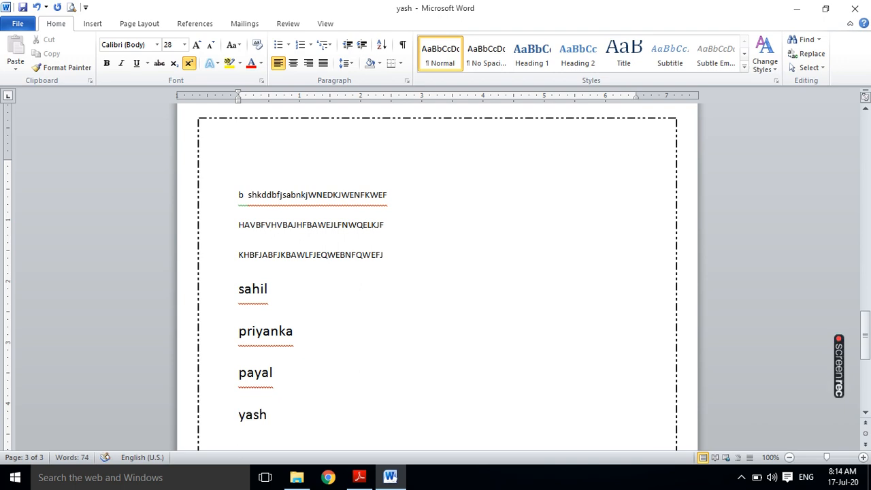
Step: Add a fifth first name as sample text on a new line below the other names on page 3
key("Return")
type("hunny")
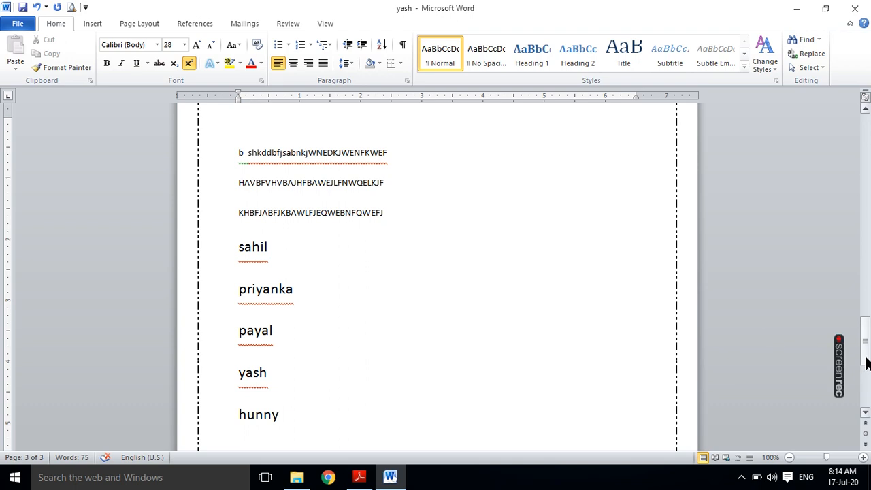
Step: Find the third name of the sample list in the document, starting from page 1, and clear the search text
left_click_drag(865, 363, 866, 117)
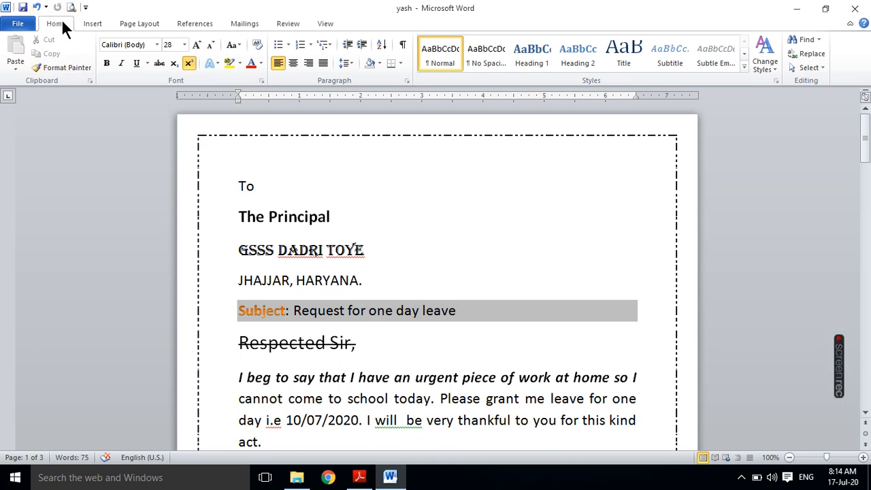
left_click(804, 39)
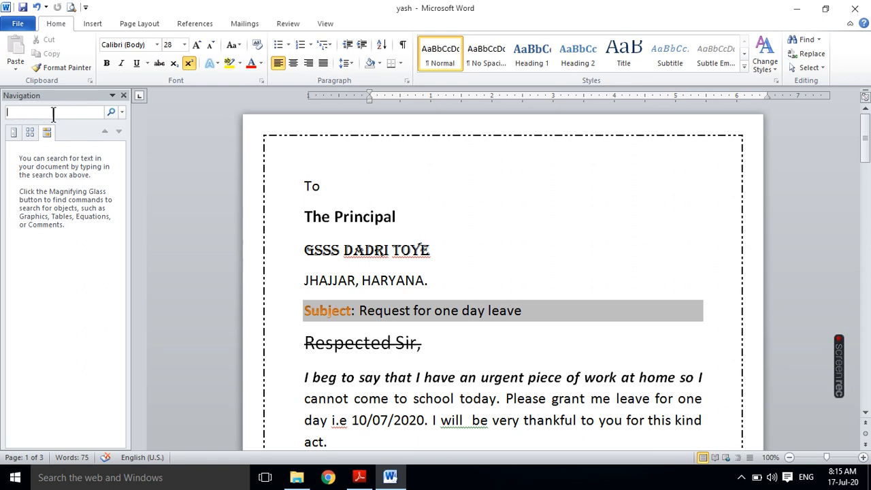
type("payal")
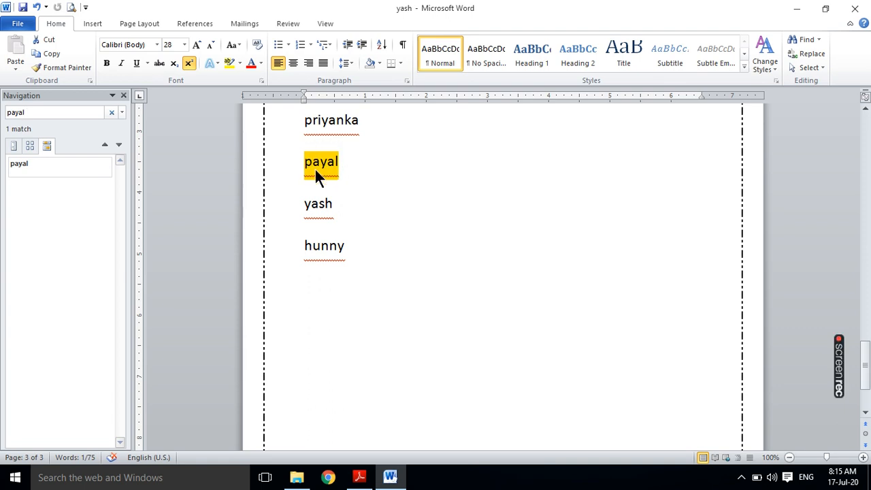
key("BackSpace")
key("BackSpace")
key("BackSpace")
key("BackSpace")
key("BackSpace")
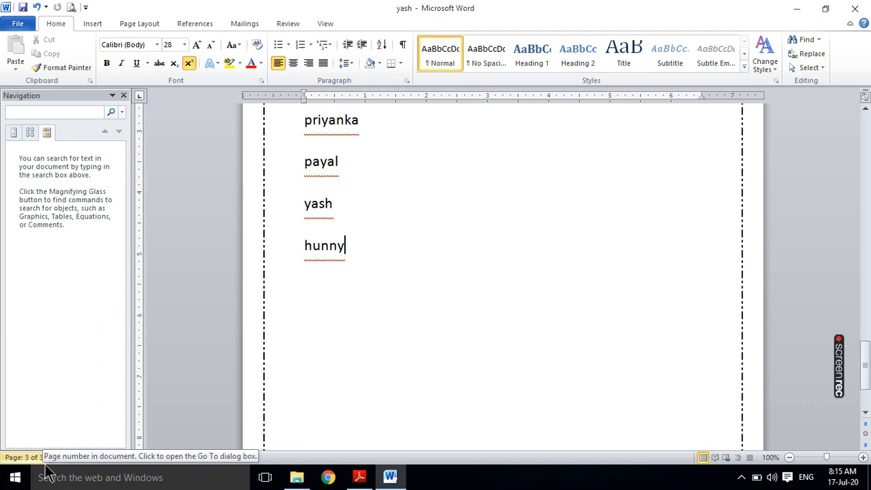
Step: Search the document for "principal", clear the search text, and end the search
left_click(73, 113)
type("princi")
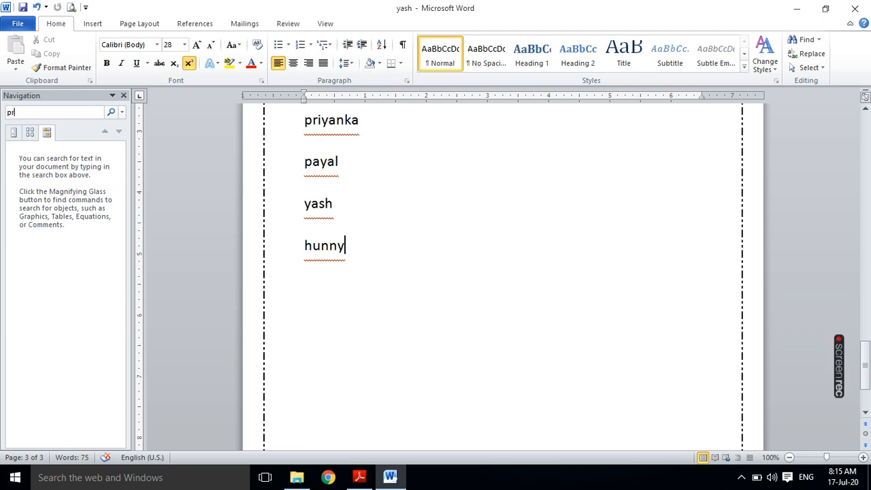
type("p")
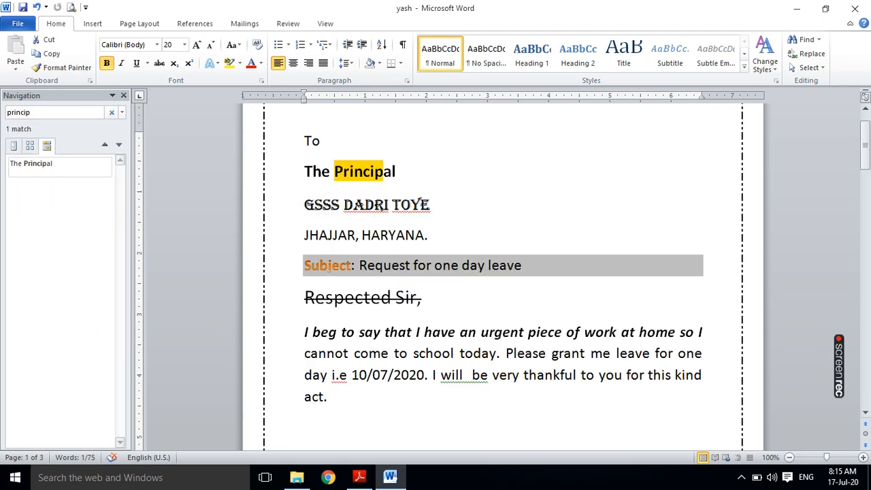
type("al")
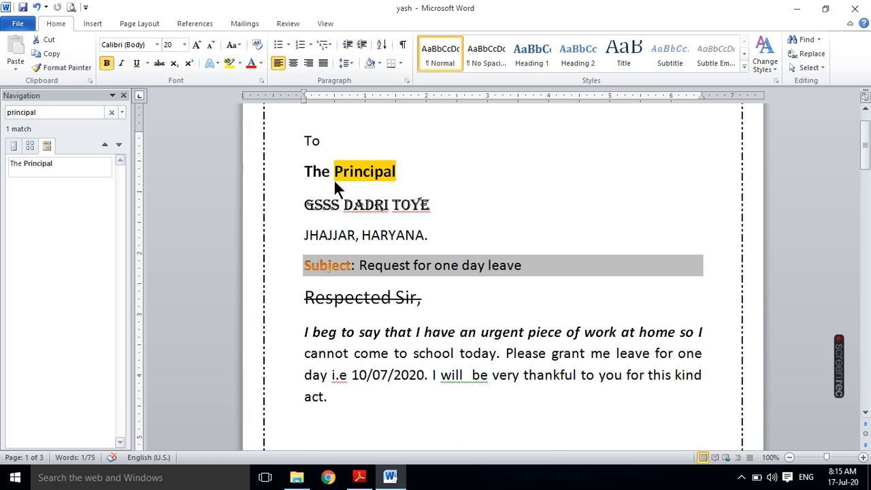
key("BackSpace")
key("BackSpace")
key("BackSpace")
key("BackSpace")
key("BackSpace")
key("BackSpace")
key("BackSpace")
key("BackSpace")
key("BackSpace")
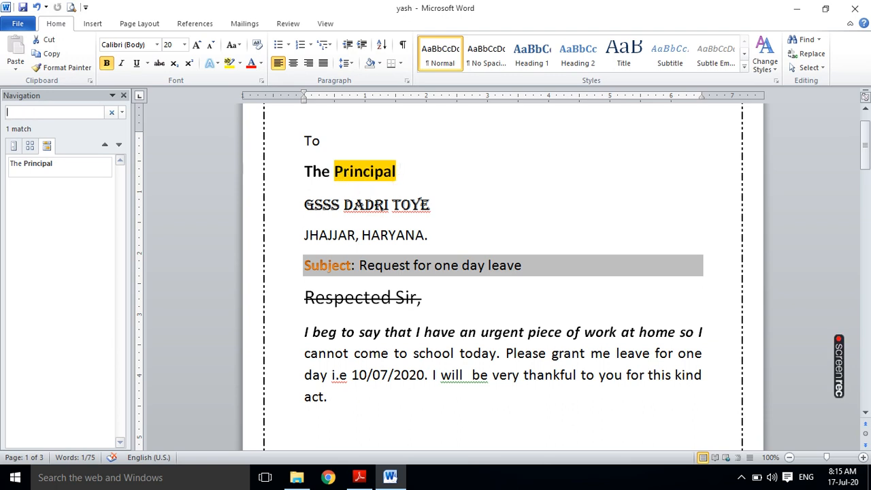
left_click(123, 95)
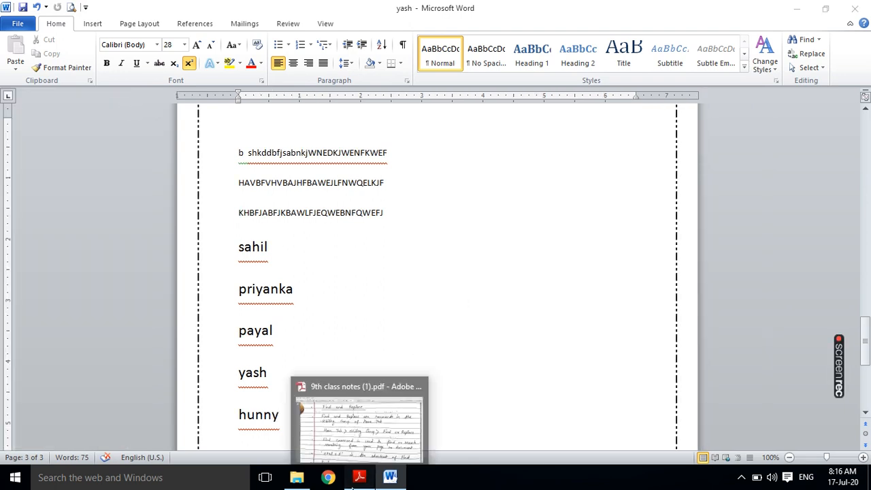
Step: Check the Find and Replace notes on page 60 in Adobe Reader and return to the start of the letter in Word
left_click(356, 479)
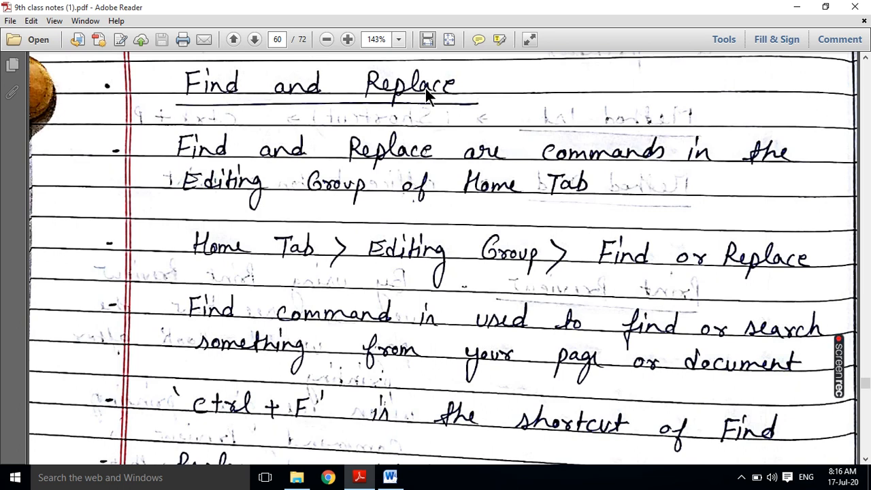
left_click(390, 478)
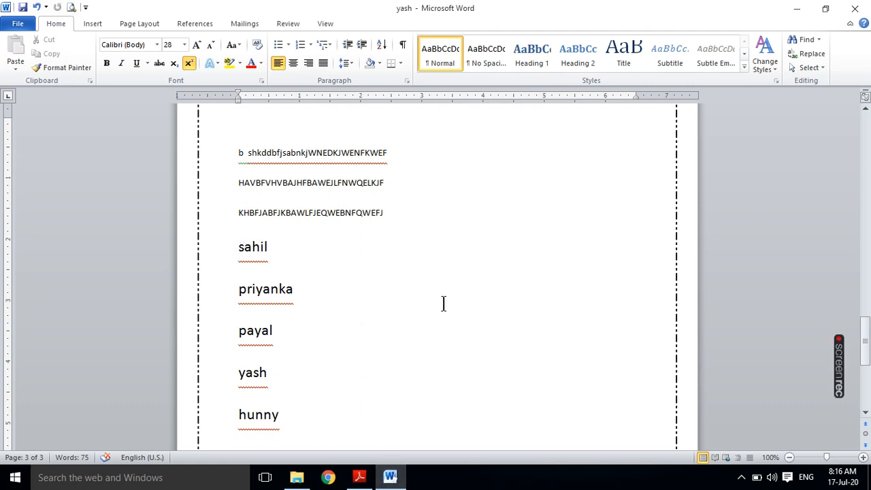
left_click(866, 359)
left_click_drag(866, 359, 868, 133)
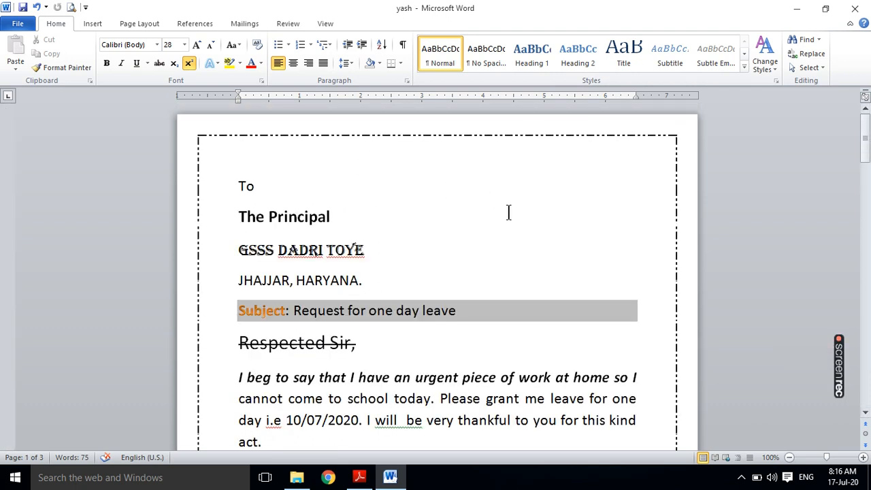
Step: Replace all occurrences of the first name in the sample list with another first name, and select the replaced name on page 3
left_click(807, 57)
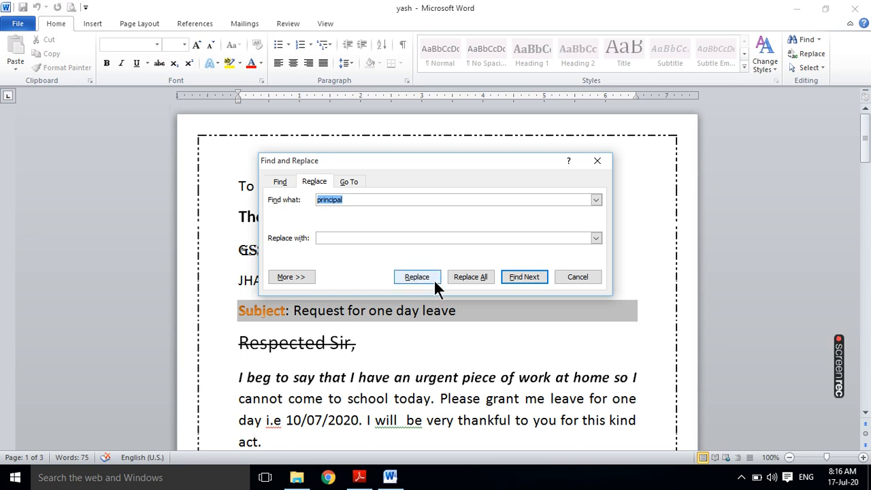
key("BackSpace")
type("sahil")
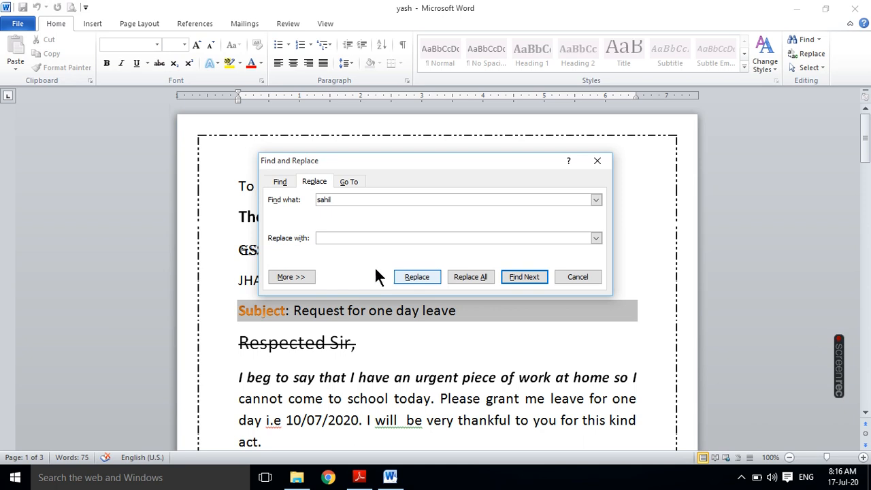
left_click(338, 238)
type("manish")
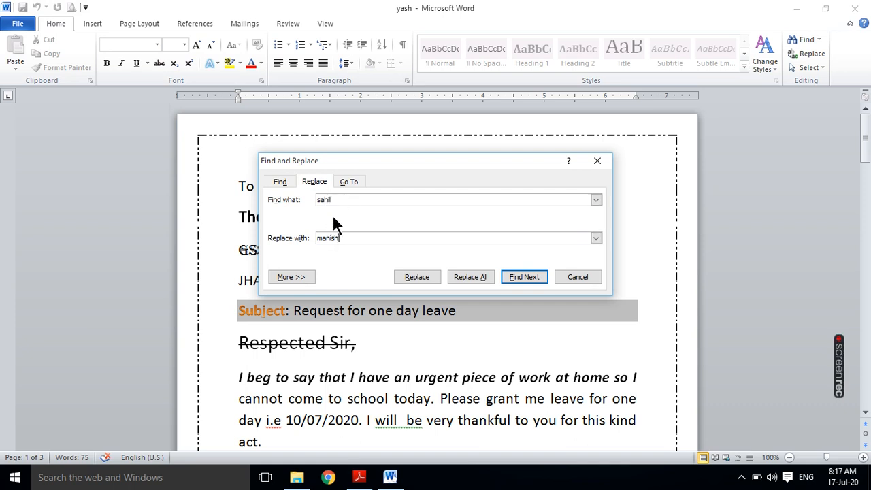
left_click(468, 276)
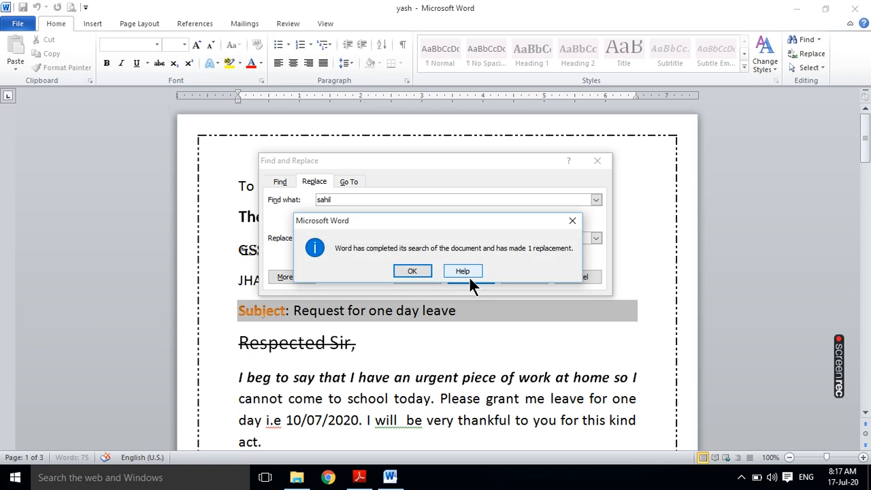
left_click(411, 272)
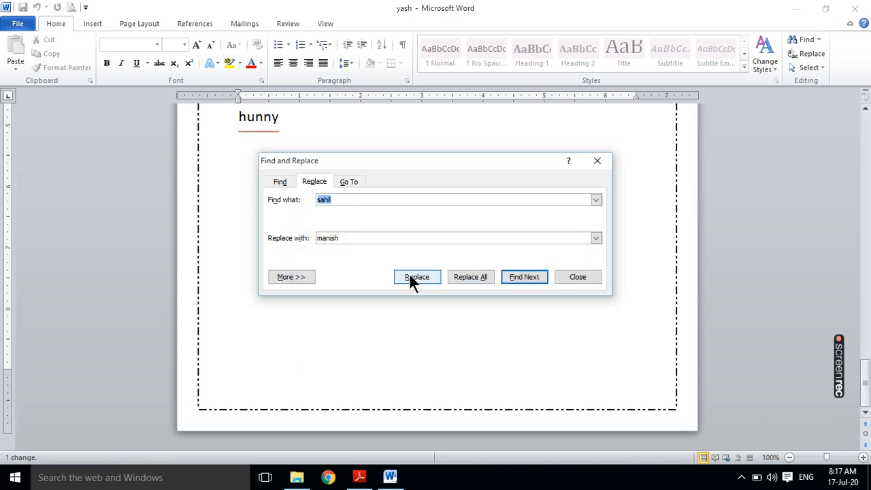
left_click(580, 275)
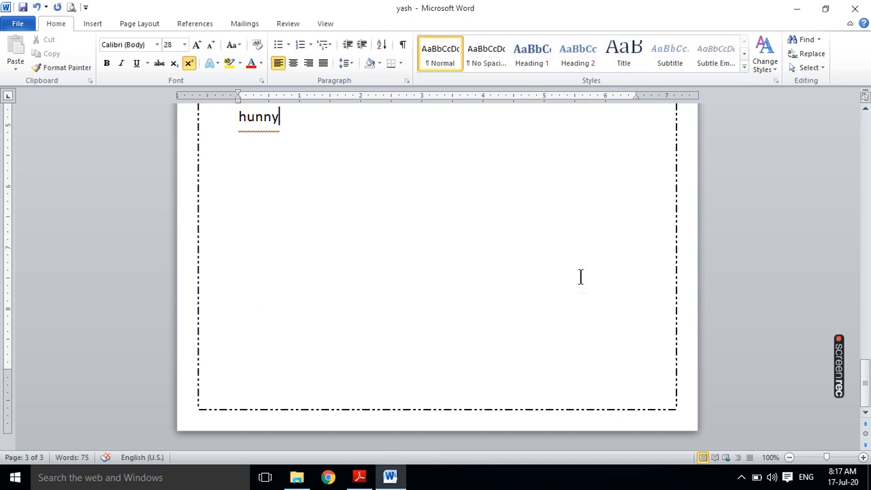
left_click_drag(866, 382, 864, 357)
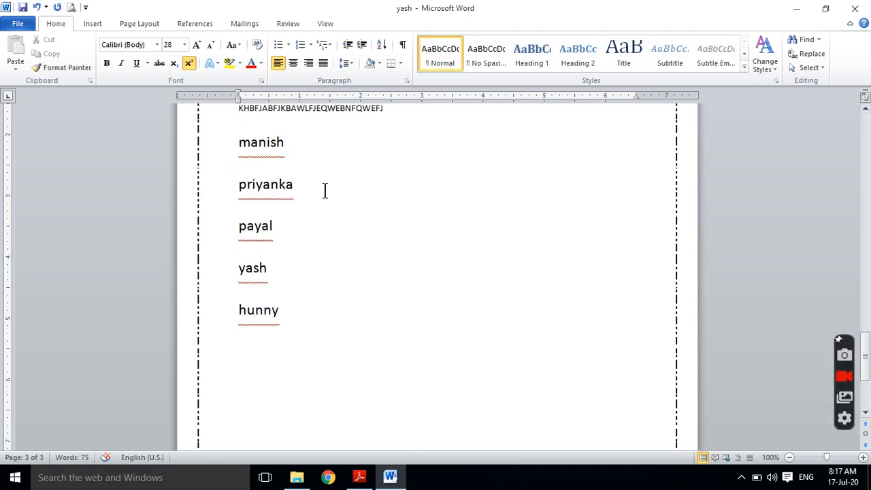
left_click_drag(239, 142, 287, 143)
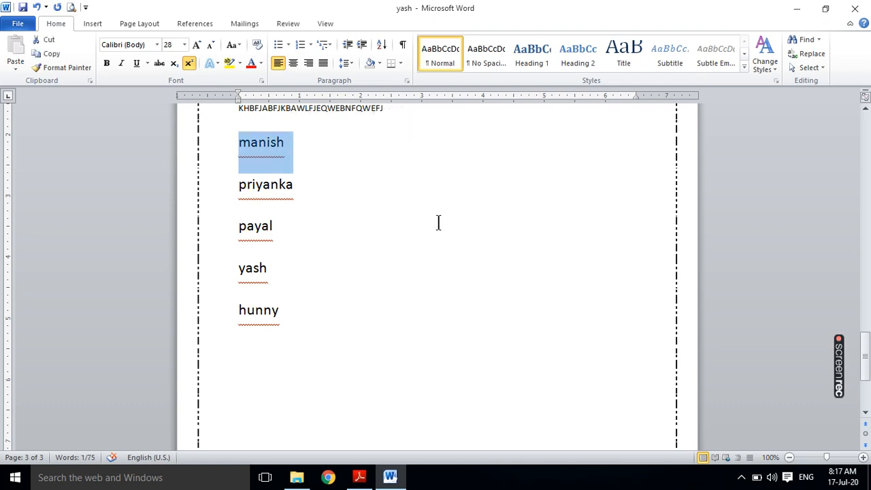
Step: Switch to Adobe Reader and read the rest of the Find and Replace notes on page 60
mouse_move(363, 479)
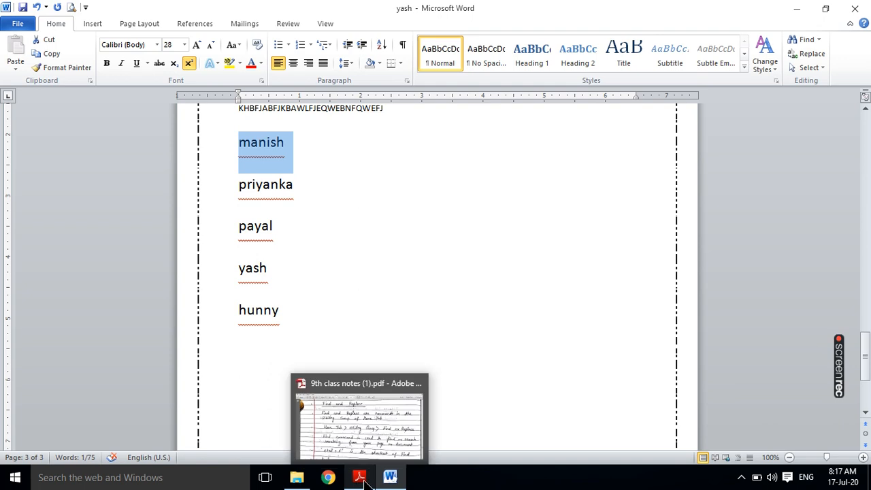
left_click(357, 428)
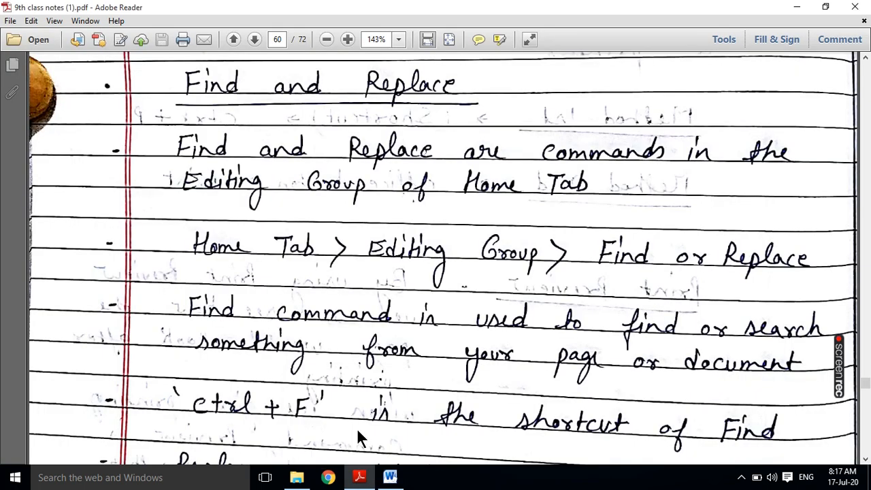
left_click(865, 460)
left_click(865, 460)
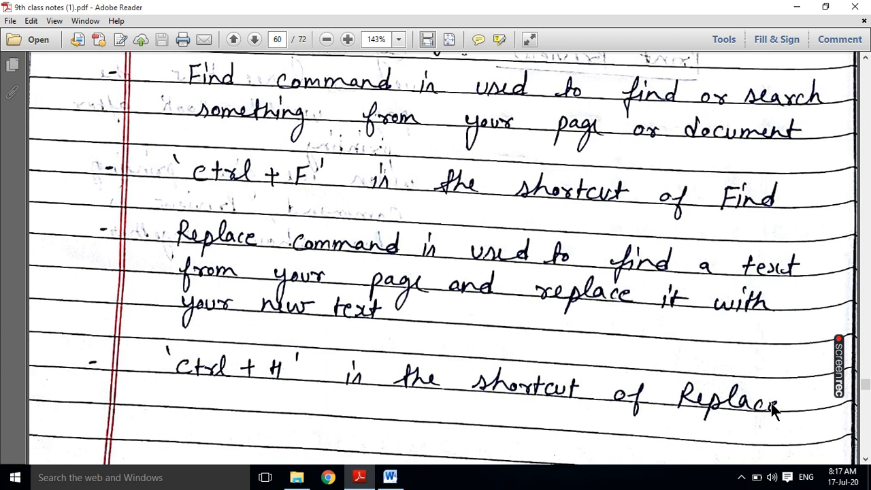
left_click(865, 460)
left_click(865, 460)
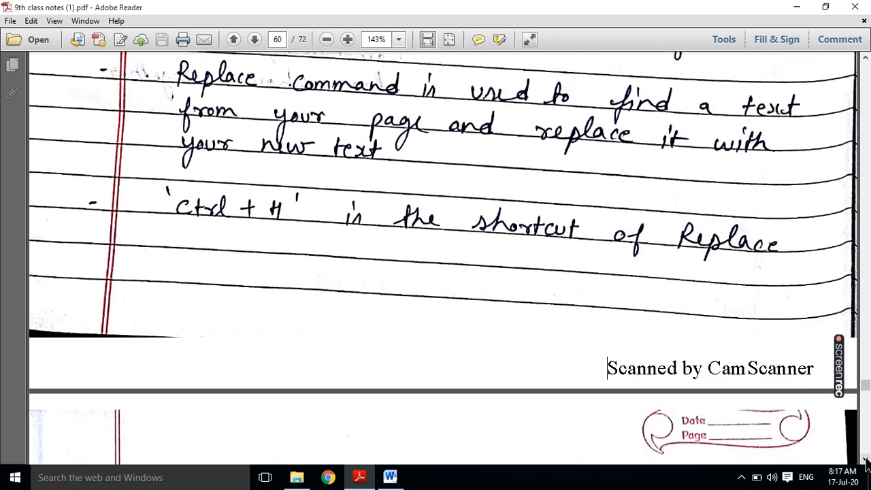
Step: Read the steps for inserting pictures in a Word document on page 61 of the notes
left_click(866, 460)
left_click(865, 460)
left_click(865, 460)
left_click(865, 460)
left_click(865, 460)
left_click(866, 460)
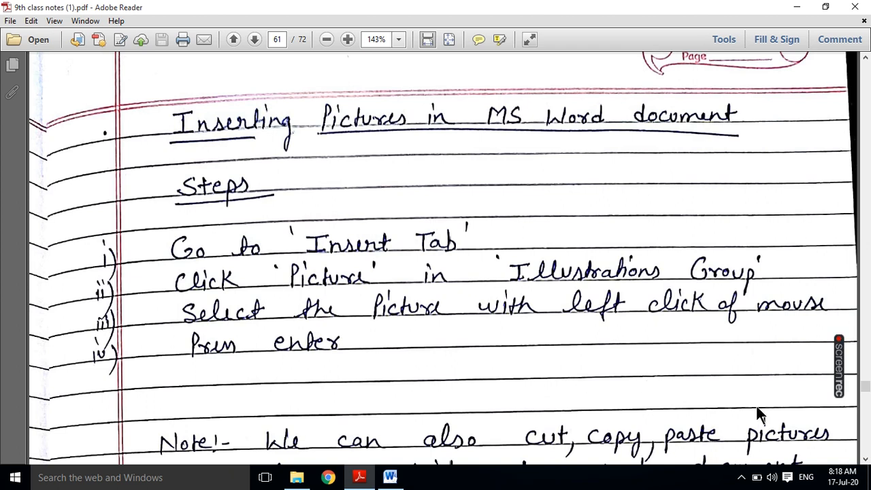
Step: Switch to Word, add a new line below the name list on page 3, and insert a page break to start page 4
left_click(797, 7)
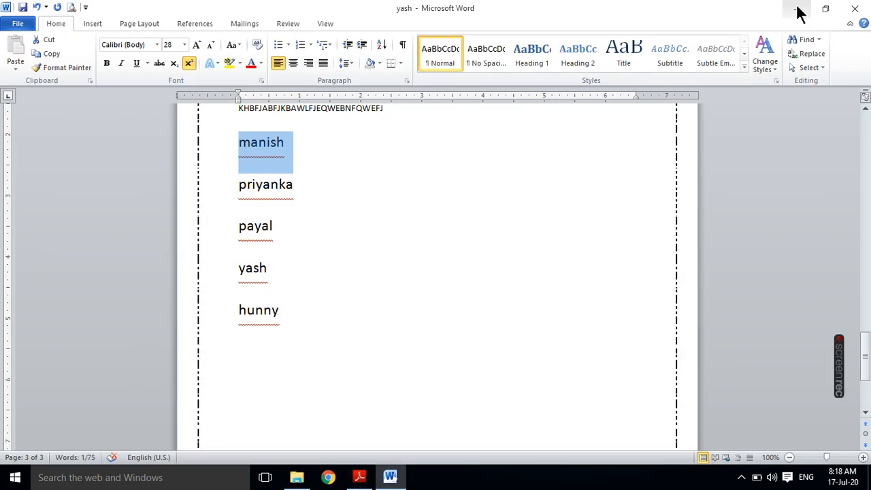
mouse_move(866, 354)
left_mouse_down()
mouse_move(869, 383)
mouse_move(866, 371)
left_mouse_up()
left_click(321, 170)
key("Return")
key("ctrl+Return")
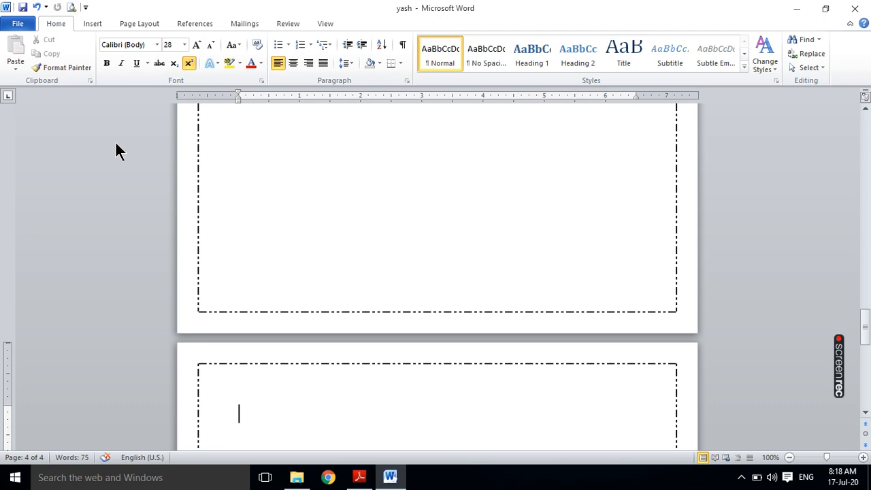
Step: Insert the picture img010 from the Pictures folder on page 4
left_click(93, 24)
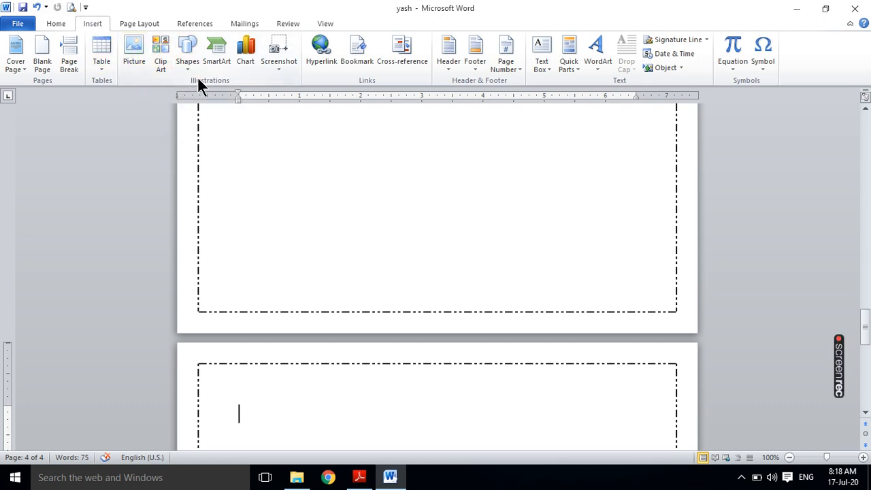
left_click(133, 49)
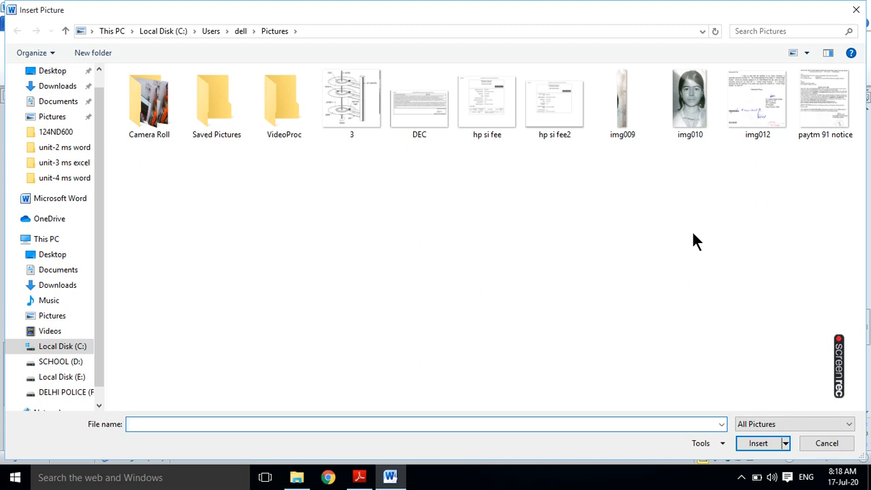
left_click(685, 109)
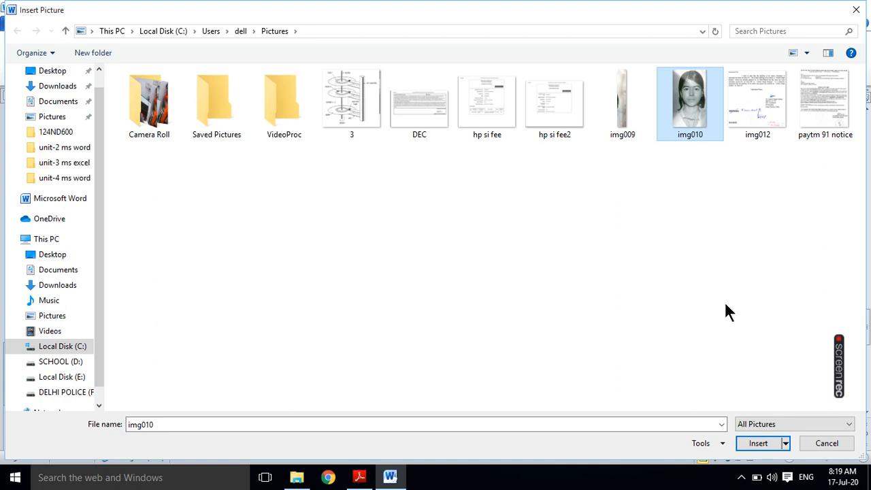
left_click(757, 447)
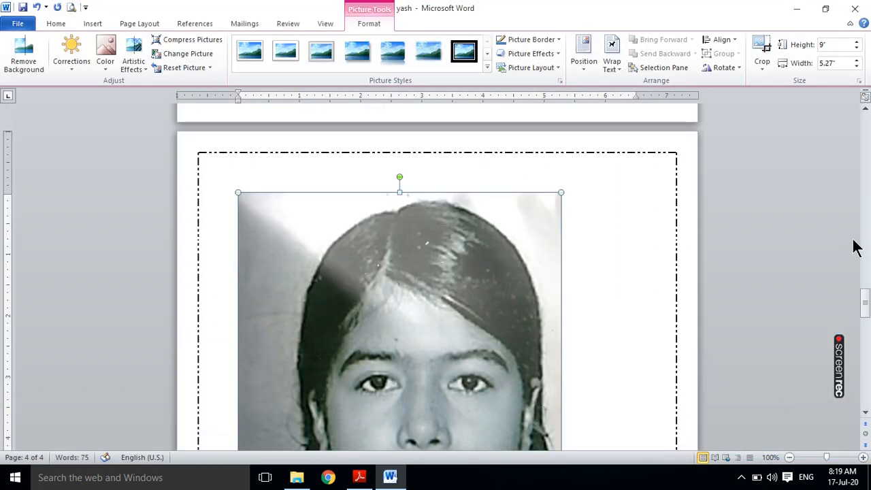
Step: Shrink the inserted picture proportionally to about 6.72" high and 3.93" wide
left_click_drag(866, 297, 866, 327)
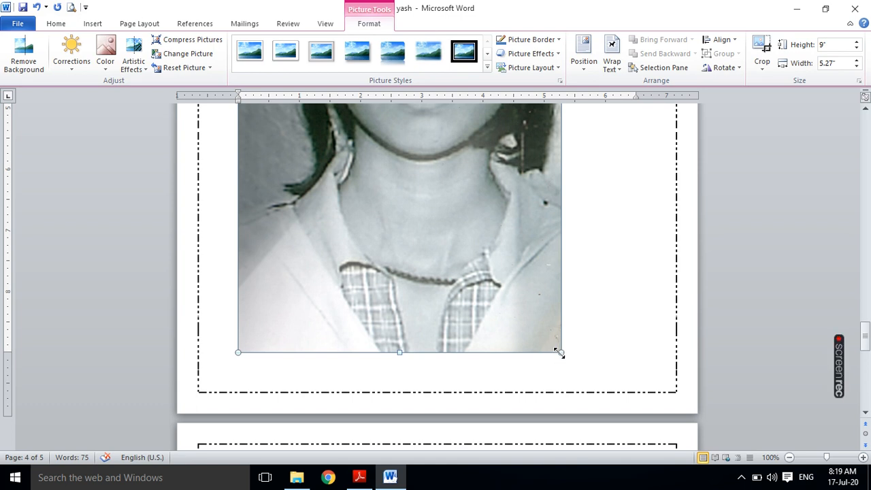
left_click_drag(556, 350, 403, 212)
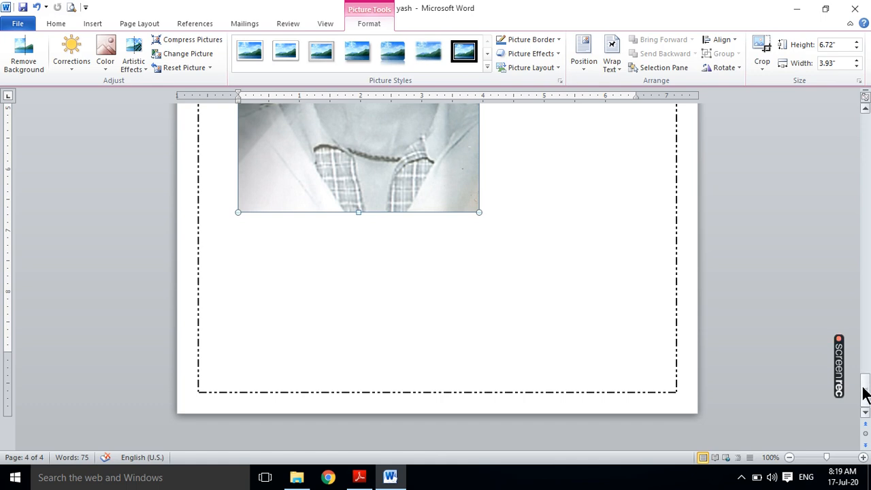
left_click(865, 109)
scroll(865, 109, "up", 4)
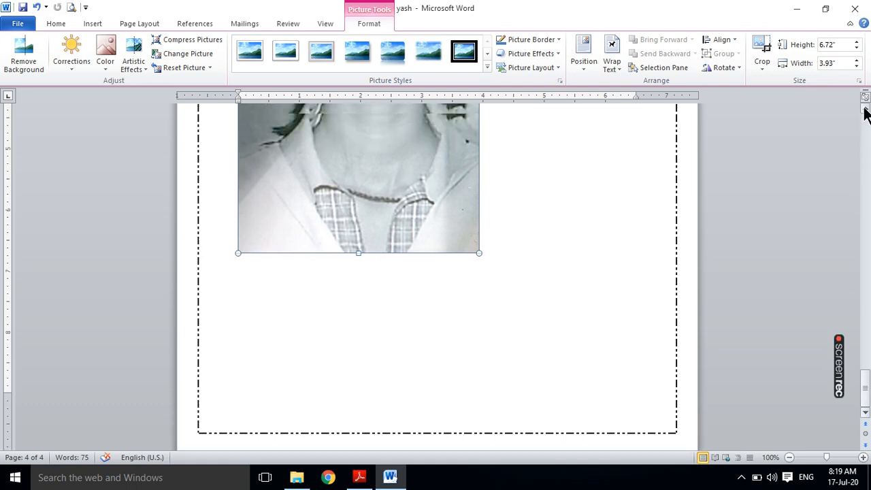
Step: Shrink the picture on page 4 proportionally further, to about 4.49" high and 2.63" wide
scroll(865, 110, "up", 4)
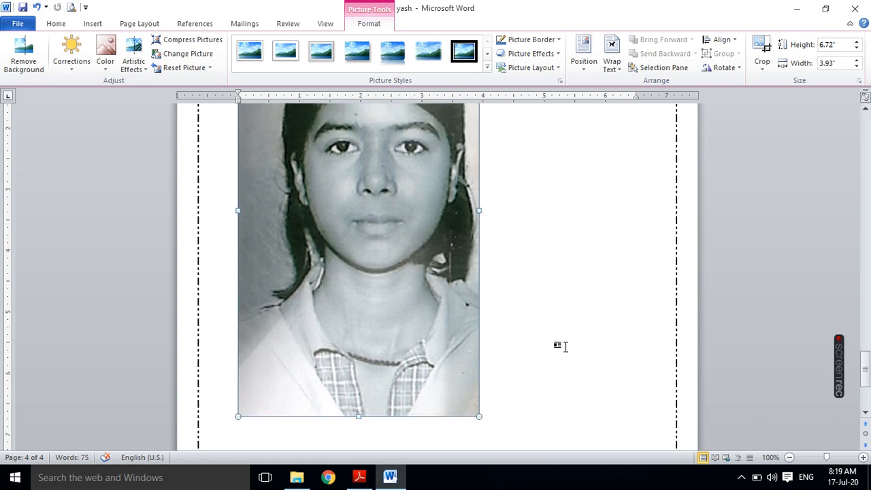
left_click_drag(466, 395, 399, 264)
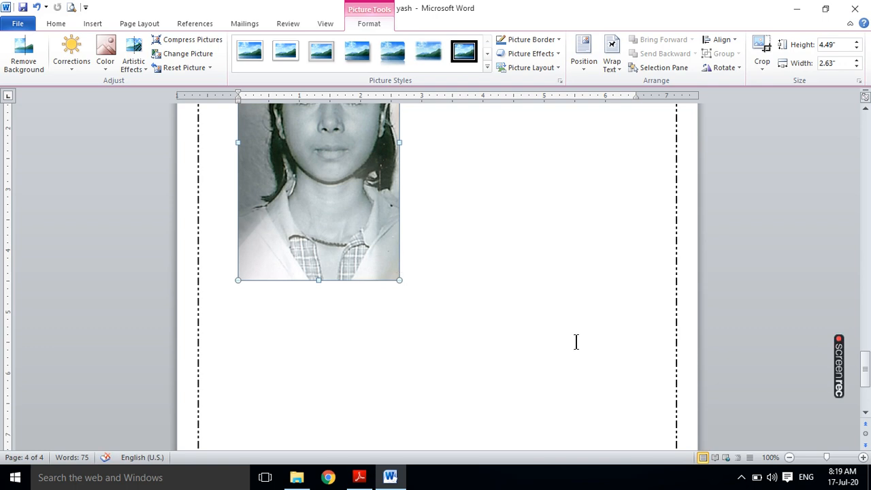
Step: Switch to the class notes in Adobe Reader and read the Word Art section on page 61
left_click(359, 477)
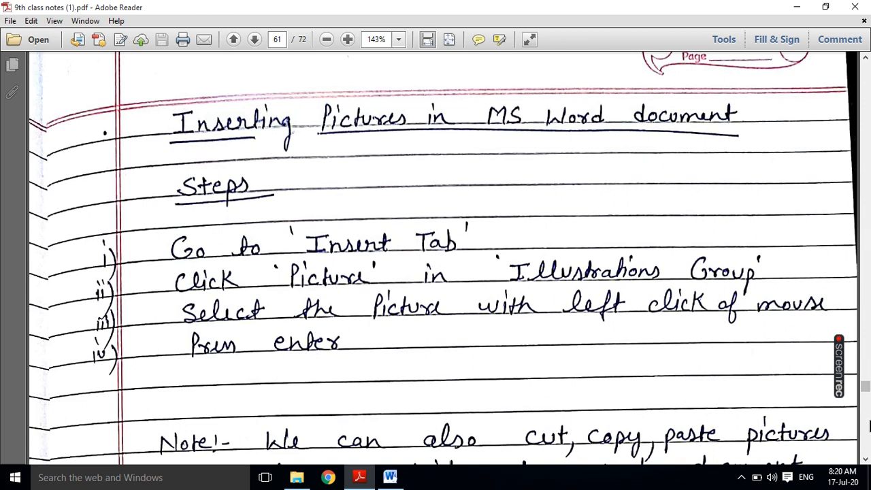
left_click(866, 459)
left_click(866, 460)
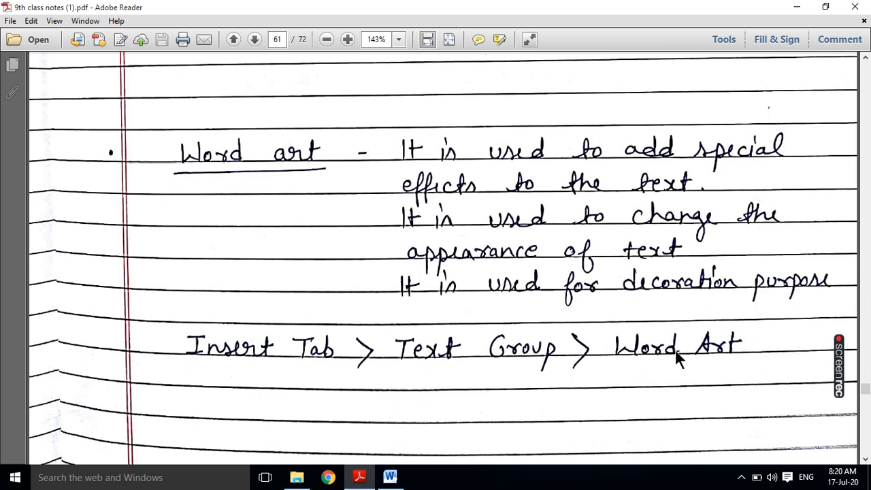
Step: Switch to Word and convert "The Principal" on page 1 into WordArt with the red beveled style
left_click(390, 476)
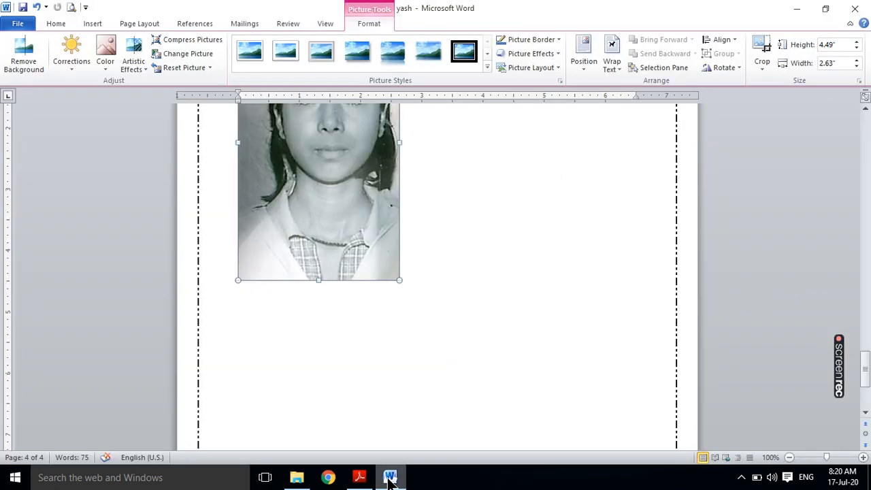
left_click_drag(867, 385, 868, 140)
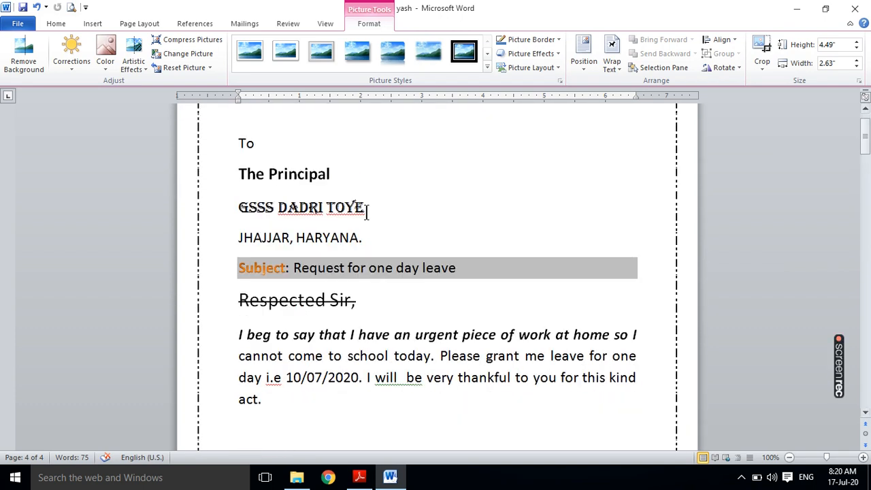
left_click_drag(236, 174, 316, 181)
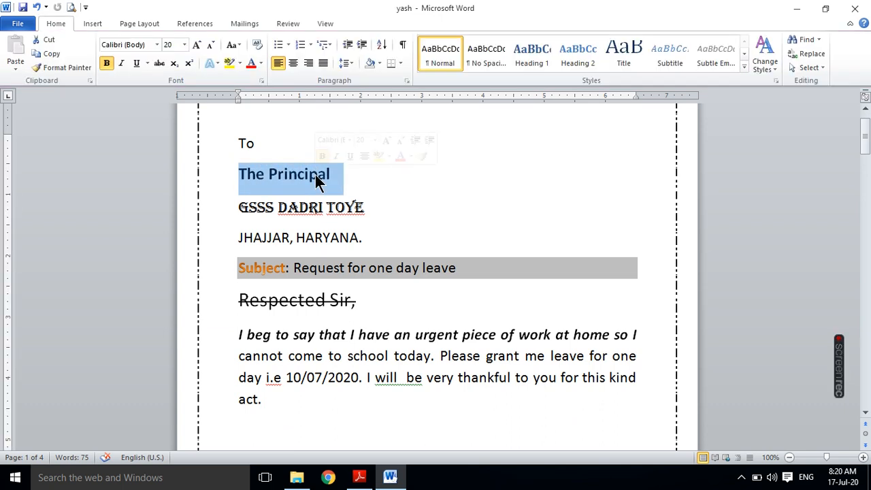
left_click(93, 23)
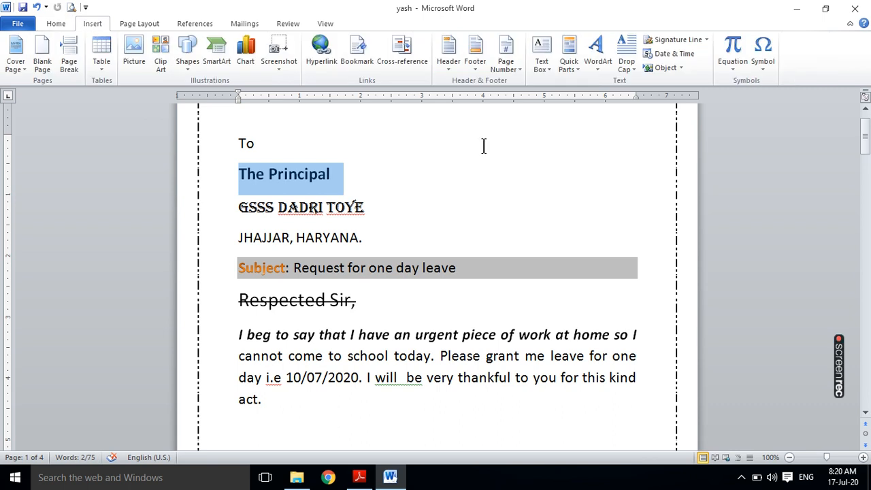
left_click(597, 64)
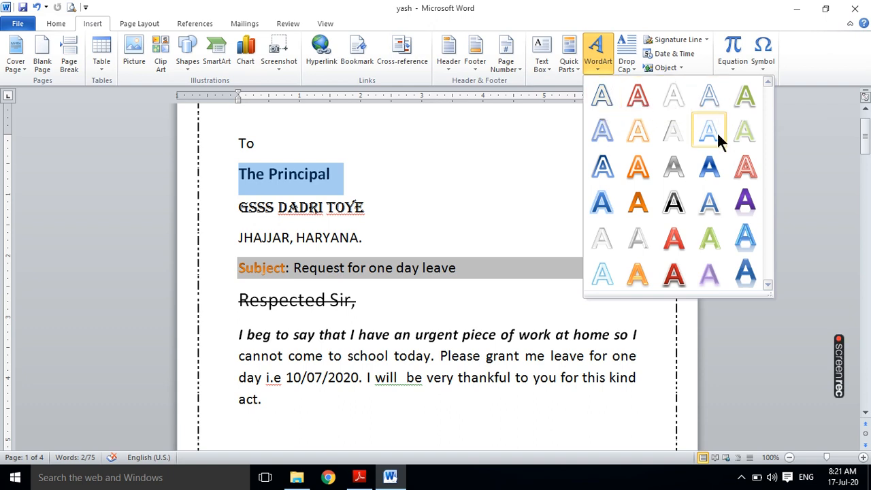
left_click(676, 271)
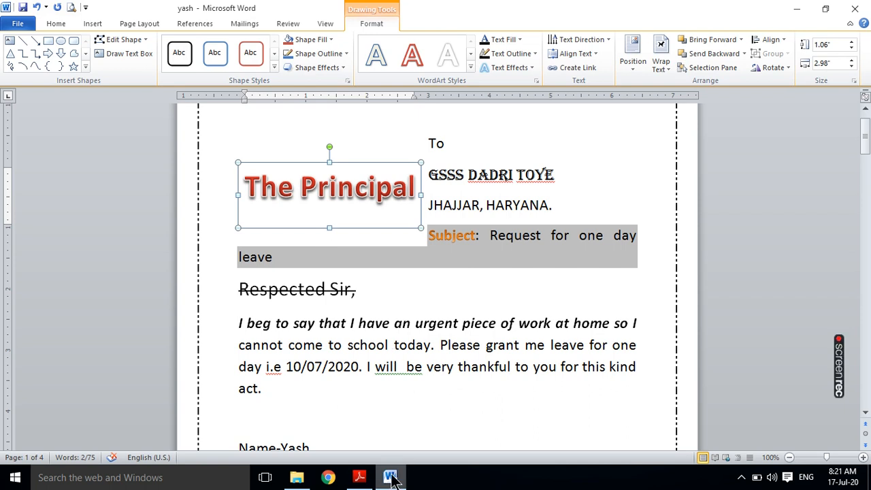
mouse_move(391, 479)
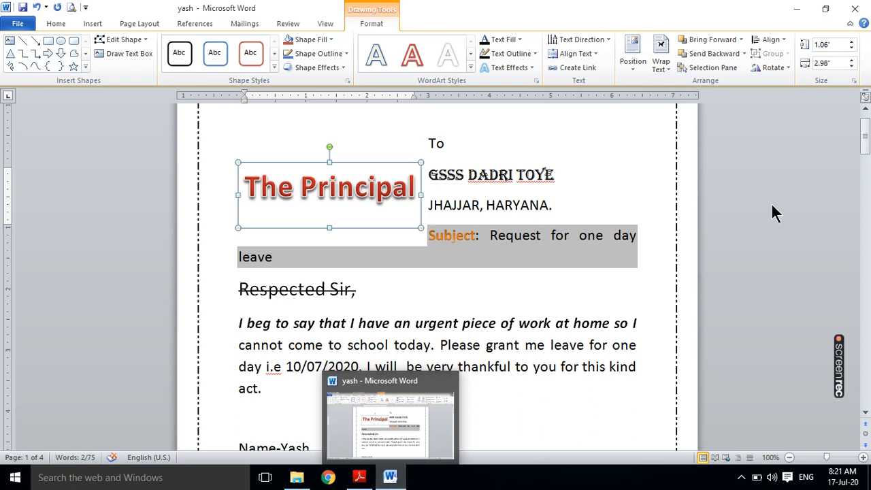
Step: Set the font size to 28 on the empty line below the text on page 2 and insert WordArt there in a blue reflected style
left_click_drag(865, 140, 865, 227)
left_click(412, 226)
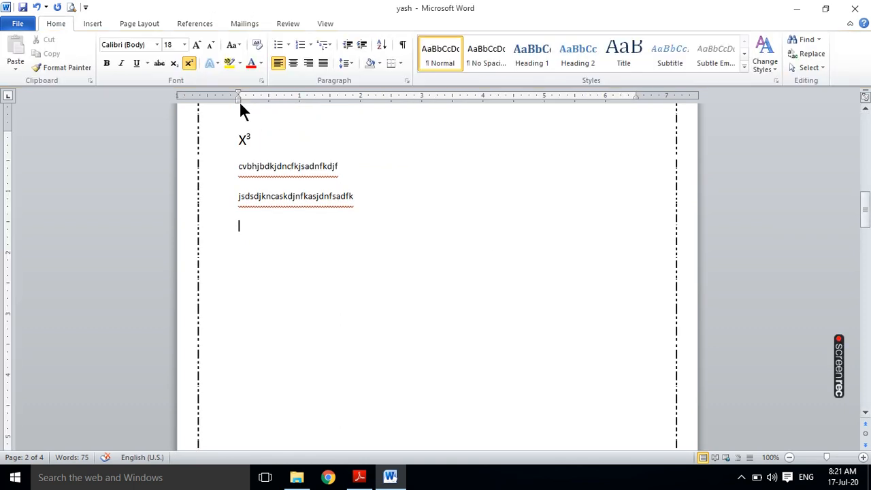
left_click(185, 46)
left_click(172, 188)
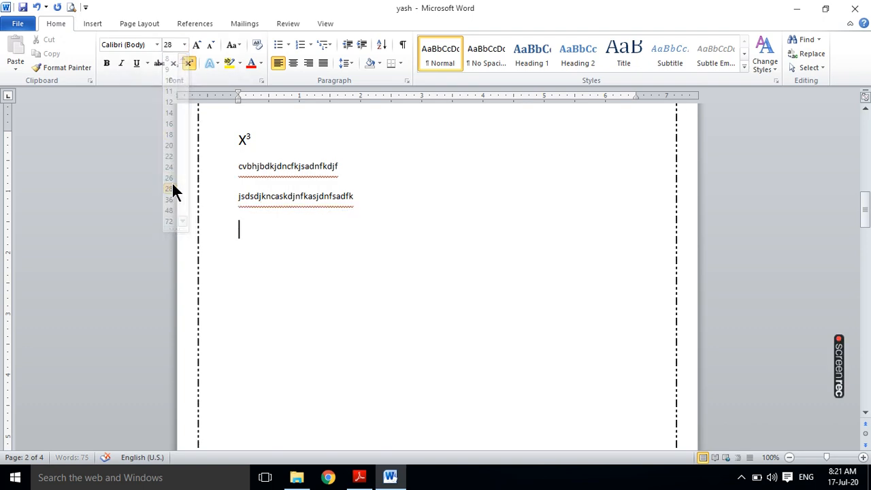
left_click(87, 22)
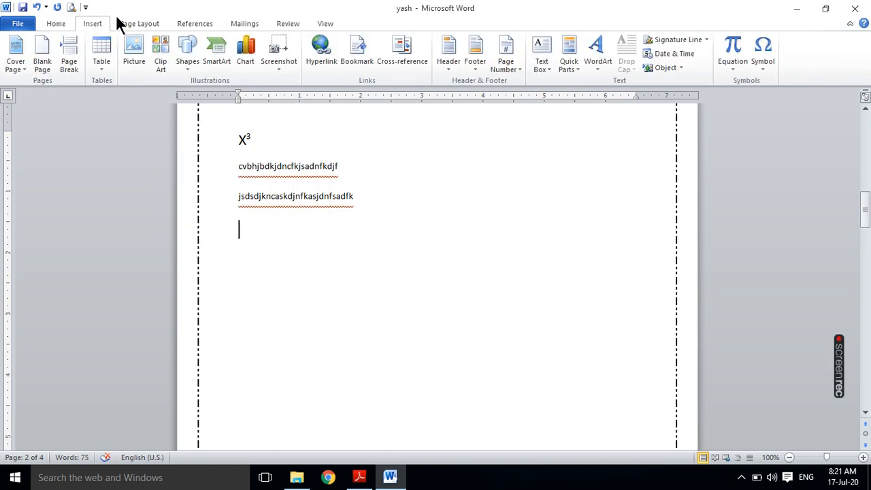
left_click(596, 56)
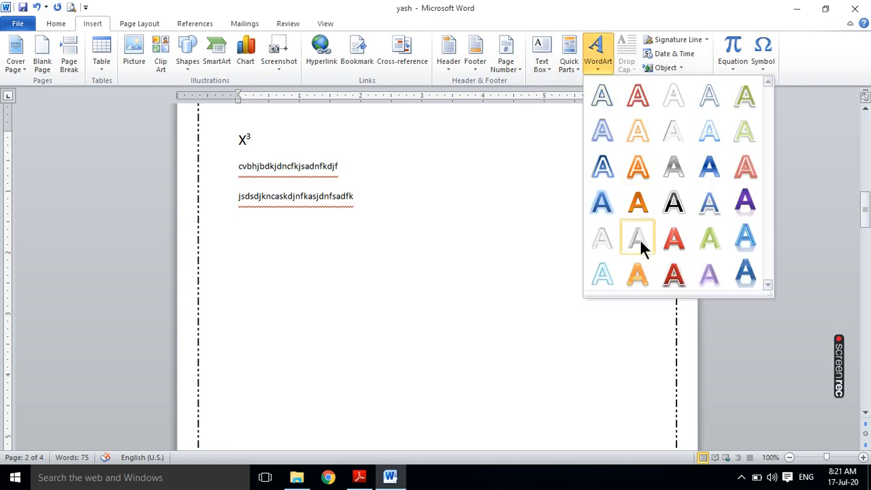
left_click(743, 237)
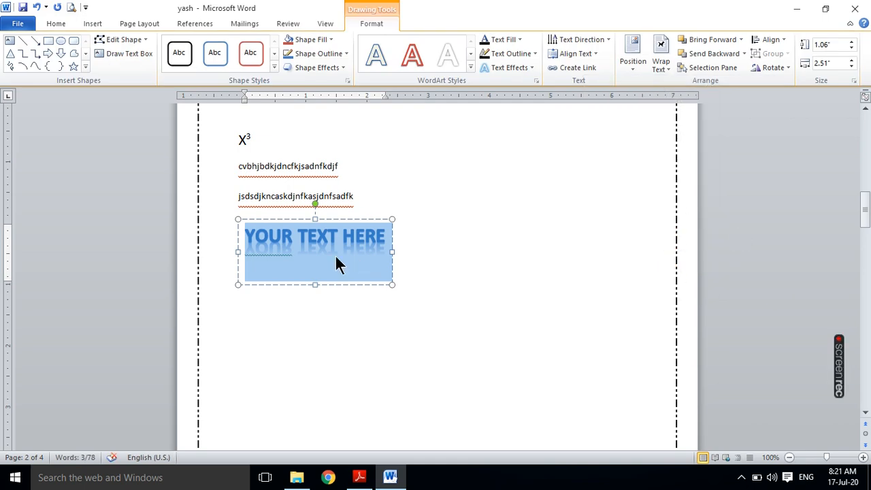
Step: Widen the WordArt box on page 2 to about 6.46" and delete its placeholder text
left_click_drag(392, 251, 634, 259)
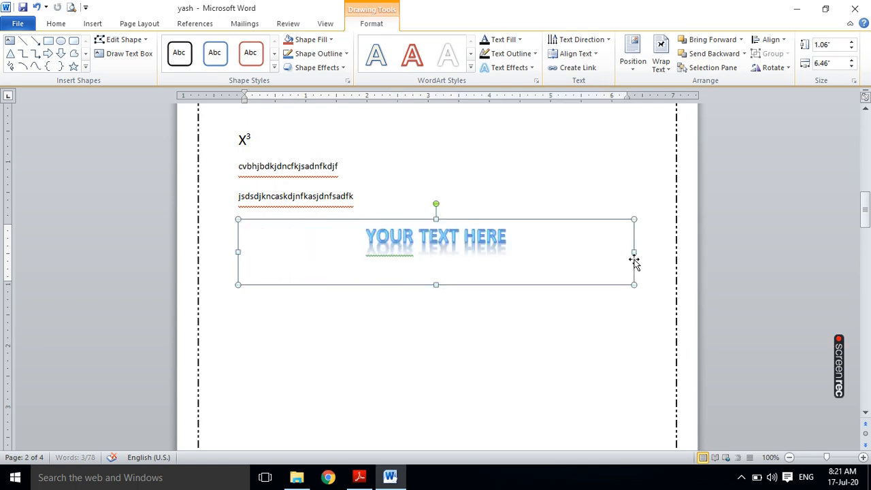
left_click(510, 239)
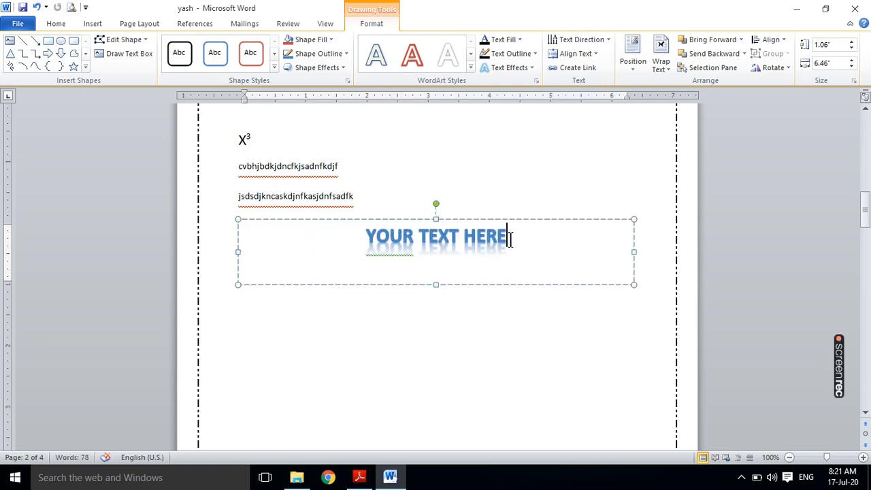
key("BackSpace")
key("BackSpace")
key("BackSpace")
key("BackSpace")
key("BackSpace")
key("BackSpace")
key("BackSpace")
key("BackSpace")
key("BackSpace")
key("BackSpace")
key("BackSpace")
key("BackSpace")
key("BackSpace")
key("BackSpace")
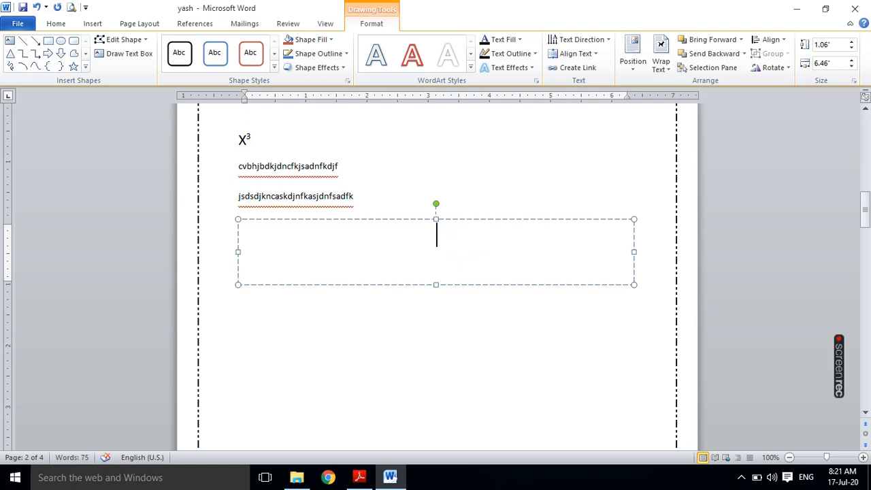
Step: Enter a first name in capitals as the WordArt text and narrow its box to about 2.08" wide
type("HUN")
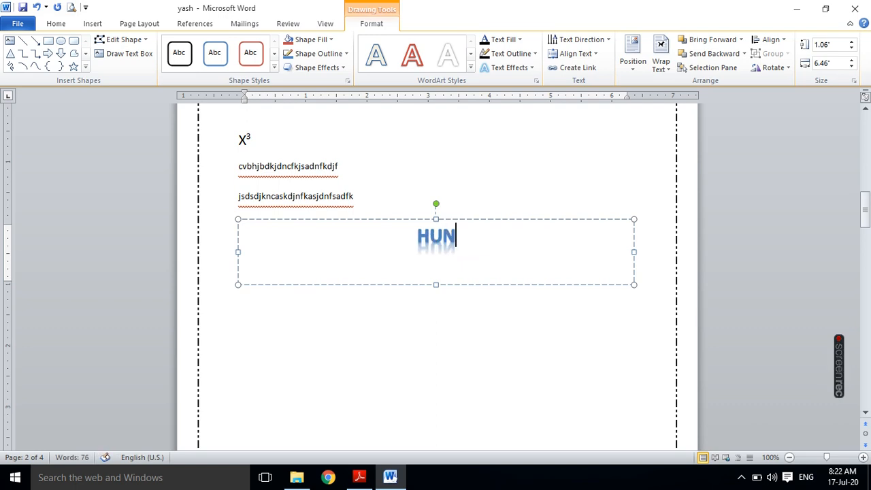
type("NY is a")
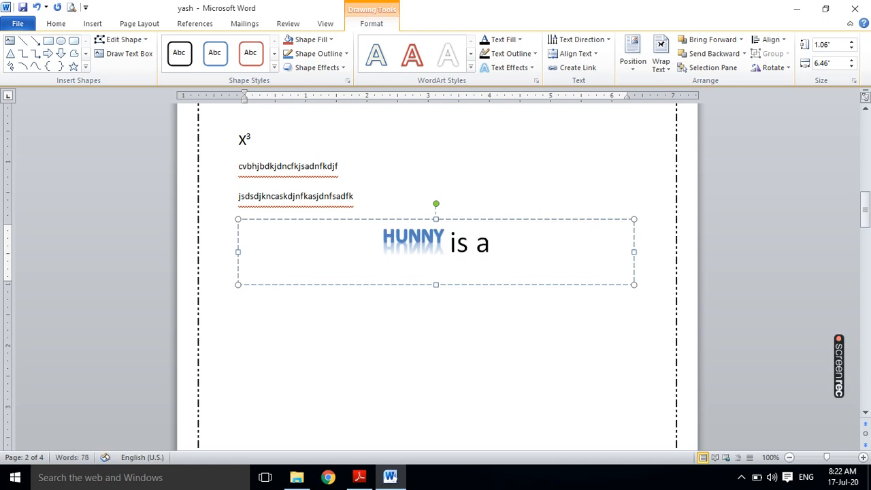
key("BackSpace")
key("BackSpace")
key("BackSpace")
key("BackSpace")
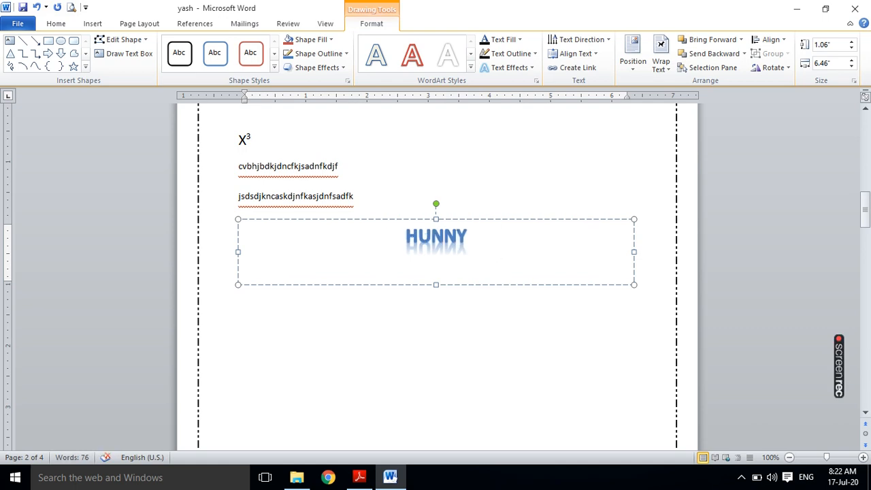
type("is")
key("BackSpace")
key("BackSpace")
key("BackSpace")
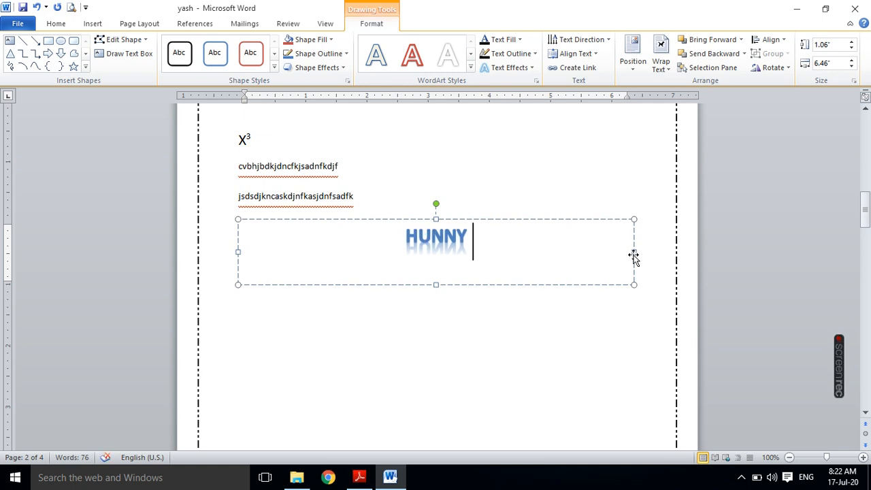
left_click_drag(632, 250, 366, 275)
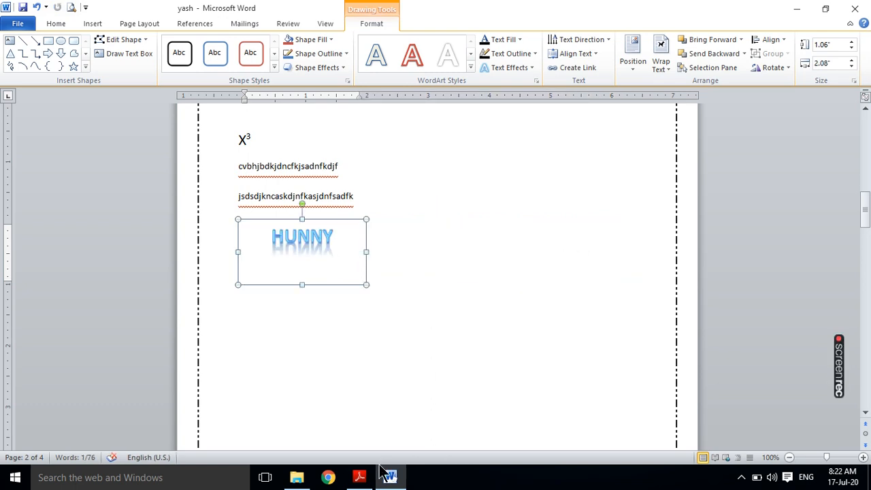
Step: Switch back to the class notes in Adobe Reader to review the Word Art section on page 61
left_click(355, 479)
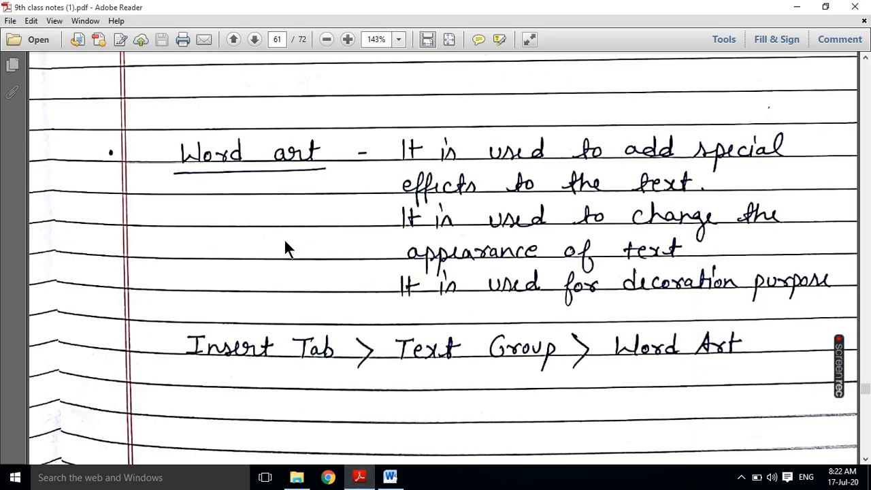